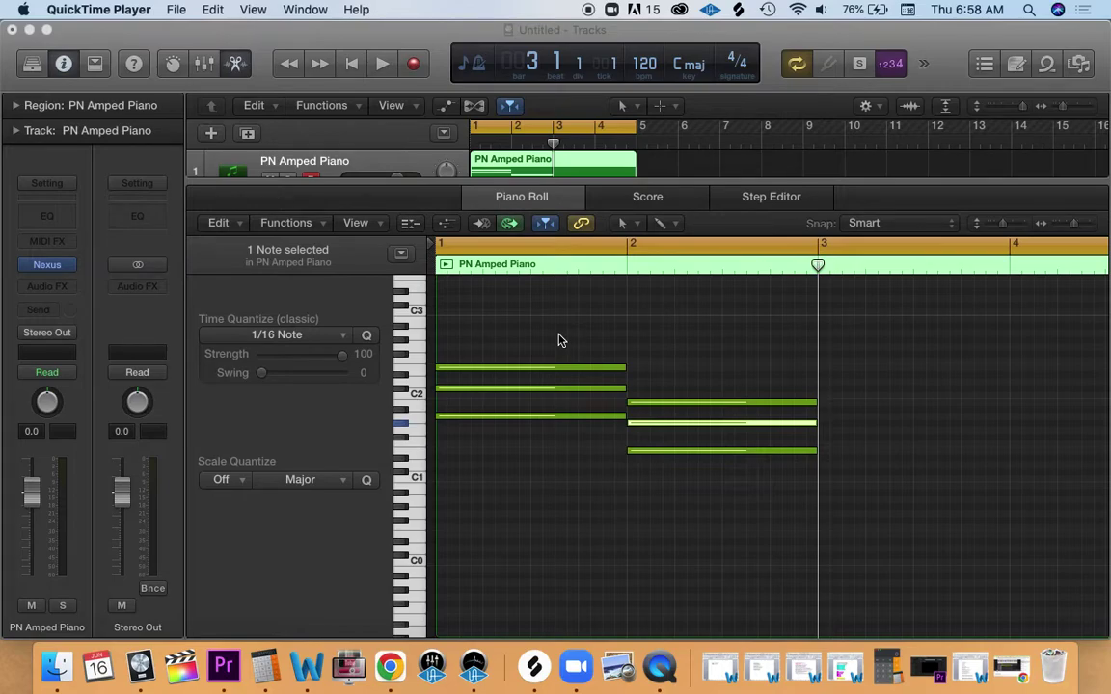
Step: Audition the three notes of the bar 1 chord one at a time, from lowest to highest
{"action": "left_click", "coordinate": [131, 37]}
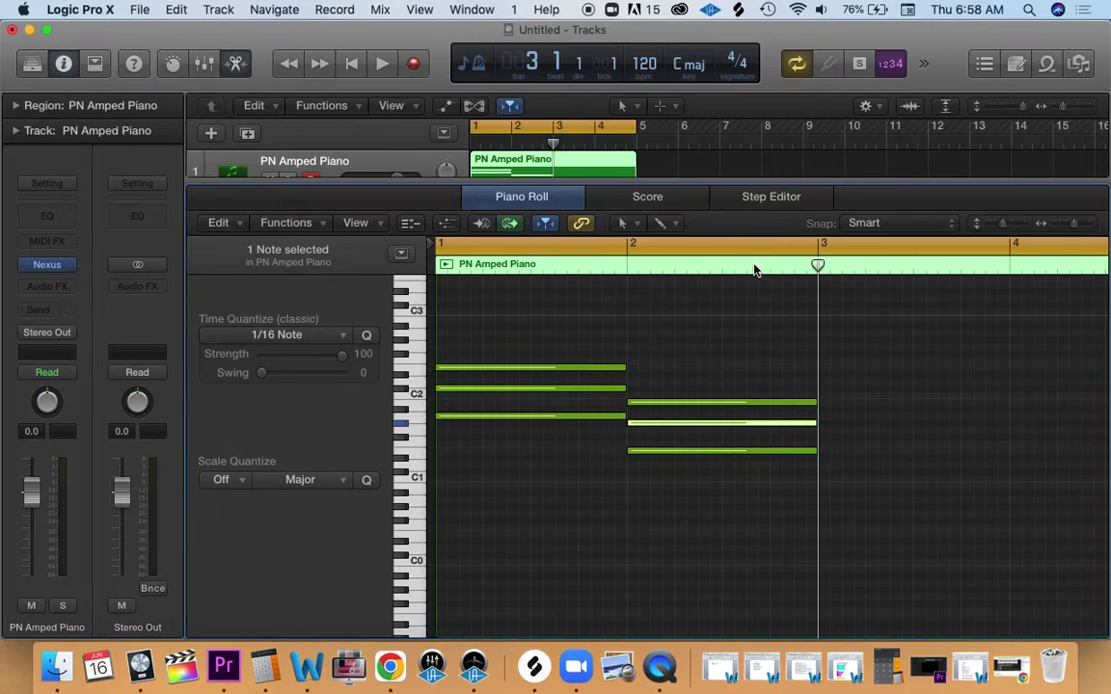
{"action": "left_click", "coordinate": [742, 309]}
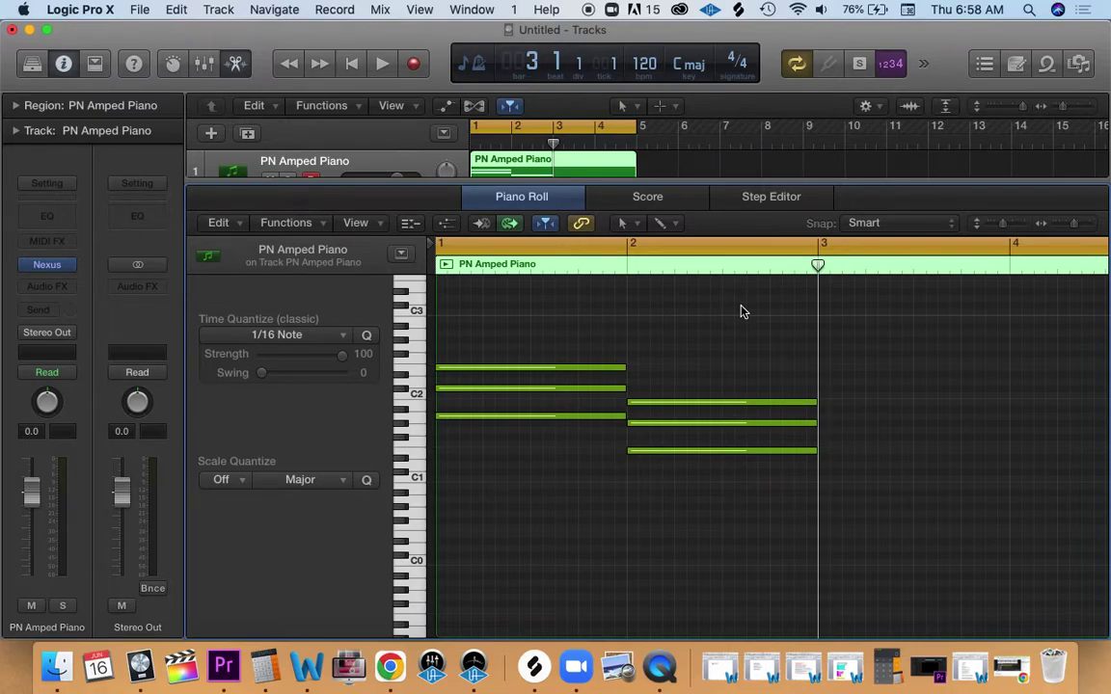
{"action": "left_click", "coordinate": [564, 416]}
{"action": "left_click", "coordinate": [557, 388]}
{"action": "left_click", "coordinate": [562, 369]}
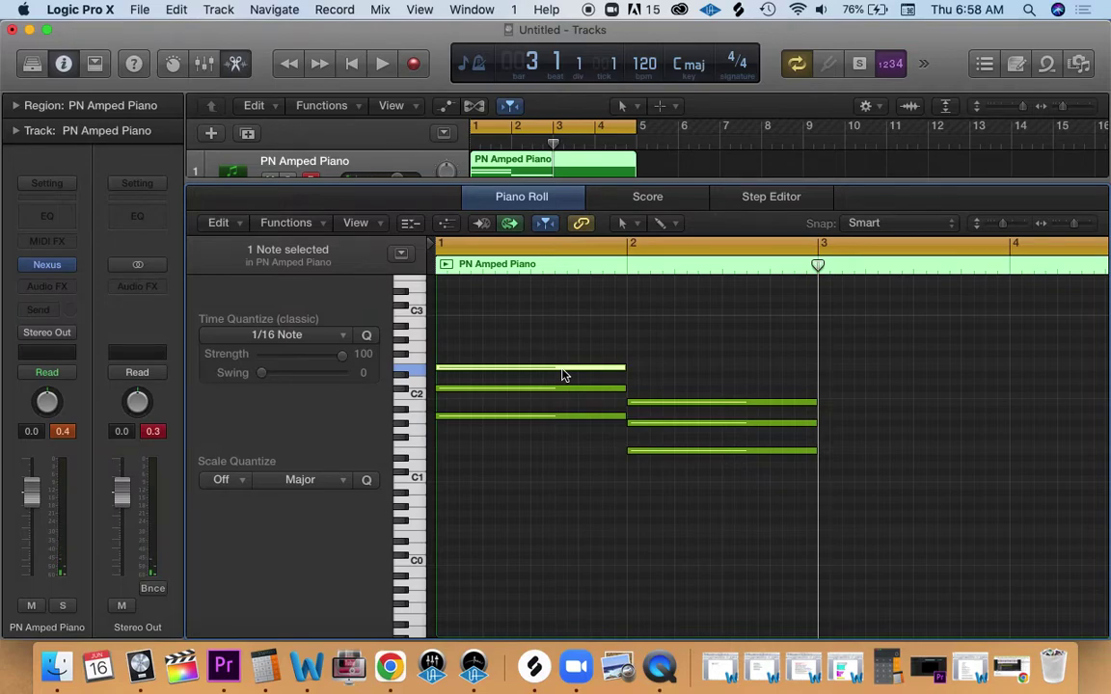
{"action": "left_click", "coordinate": [491, 417]}
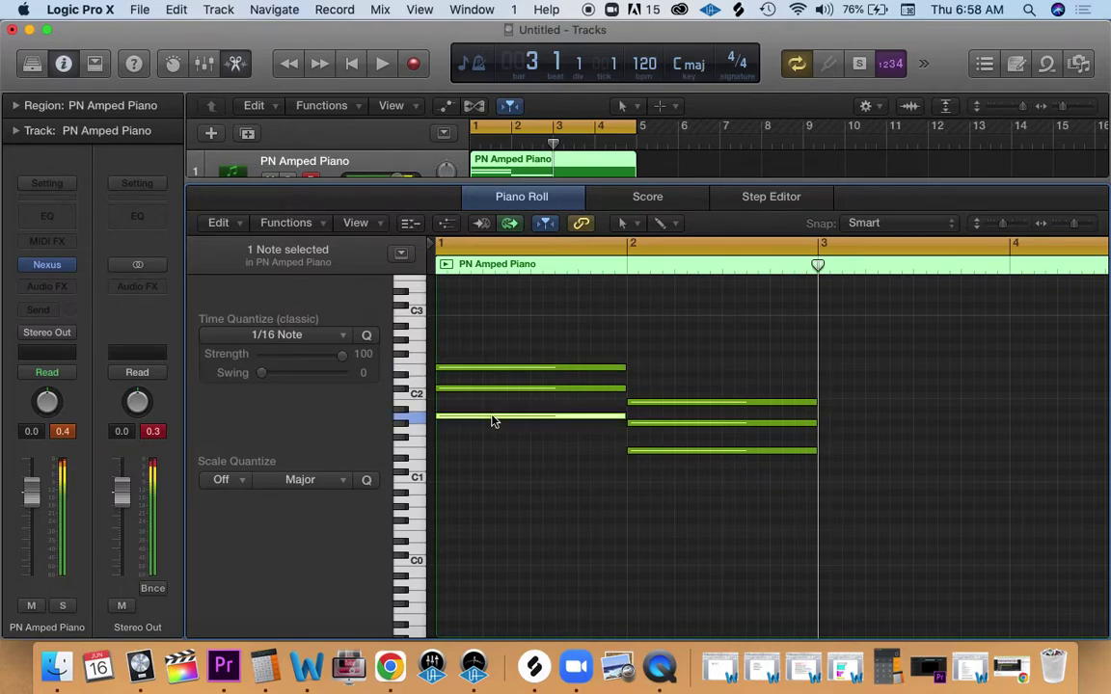
{"action": "left_click", "coordinate": [445, 388]}
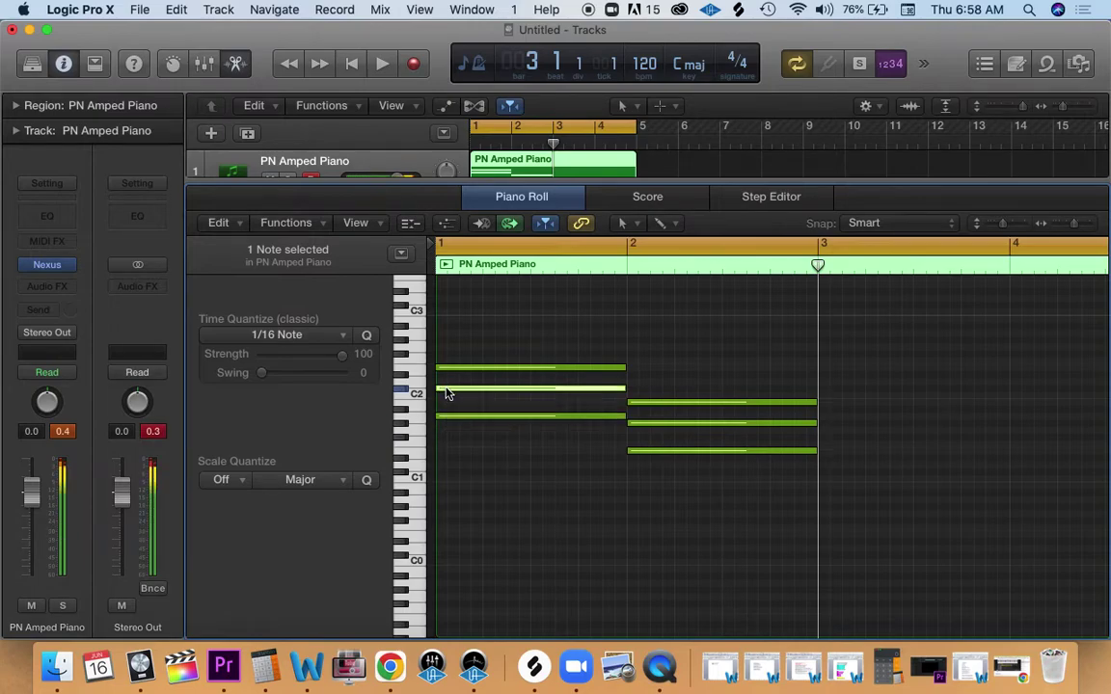
{"action": "left_click", "coordinate": [448, 368]}
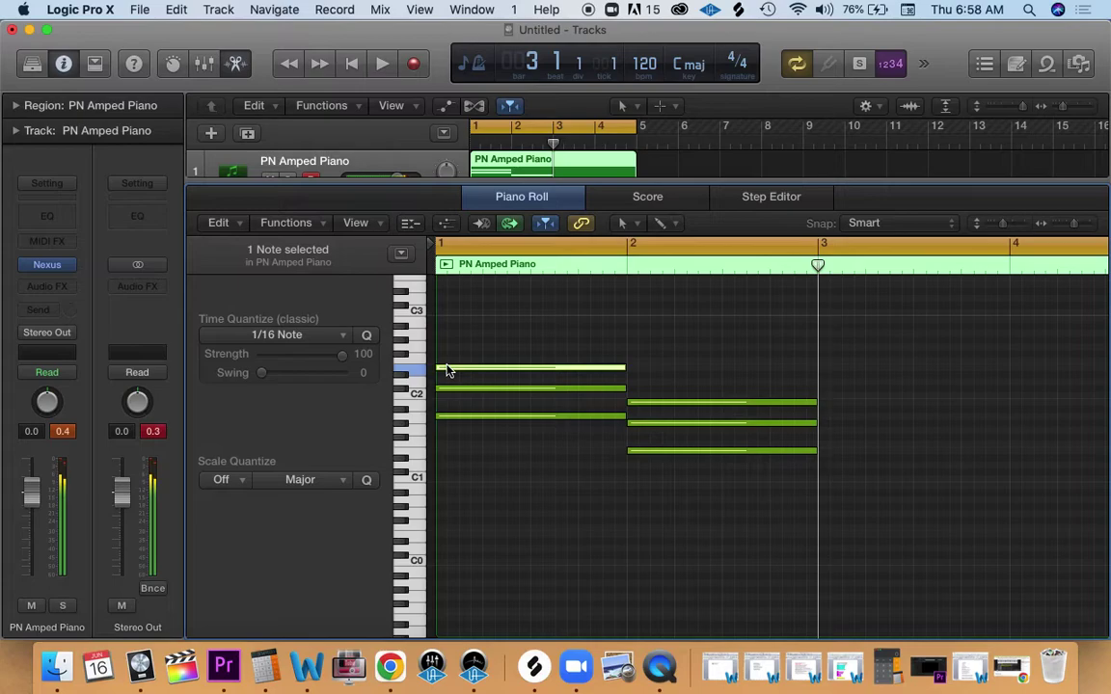
Step: Write "A, C#, E =A MAJOR" in the project note pad and close the notes
{"action": "left_click", "coordinate": [1017, 65]}
{"action": "left_click", "coordinate": [1046, 136]}
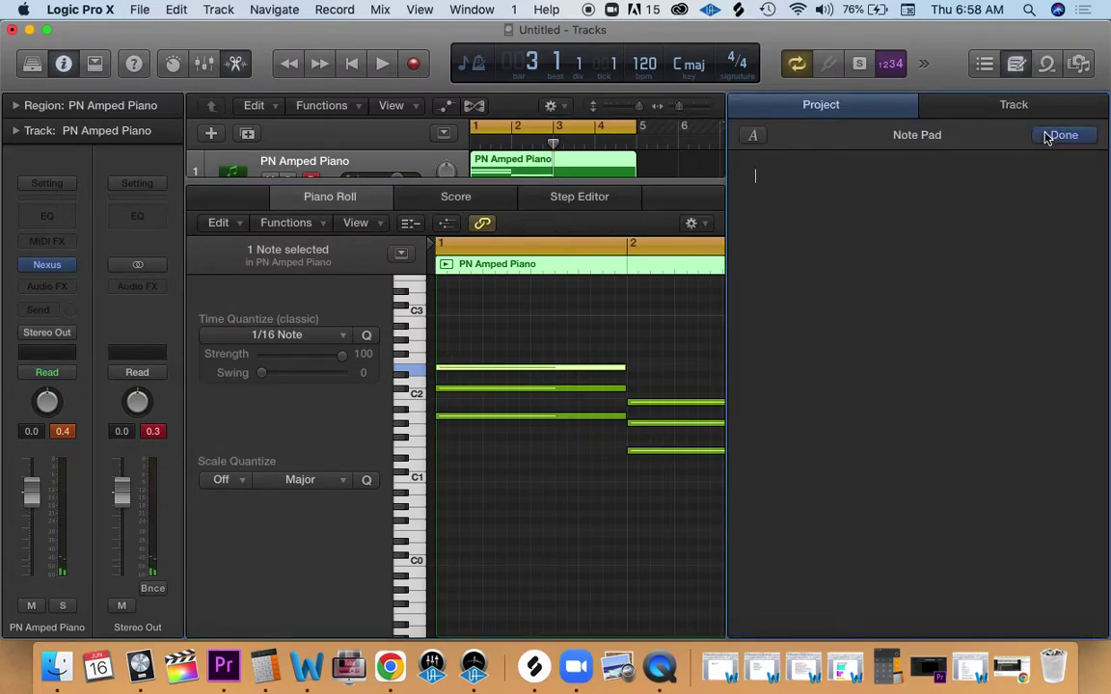
{"action": "type", "text": "A, C#, E =A MAJOR"}
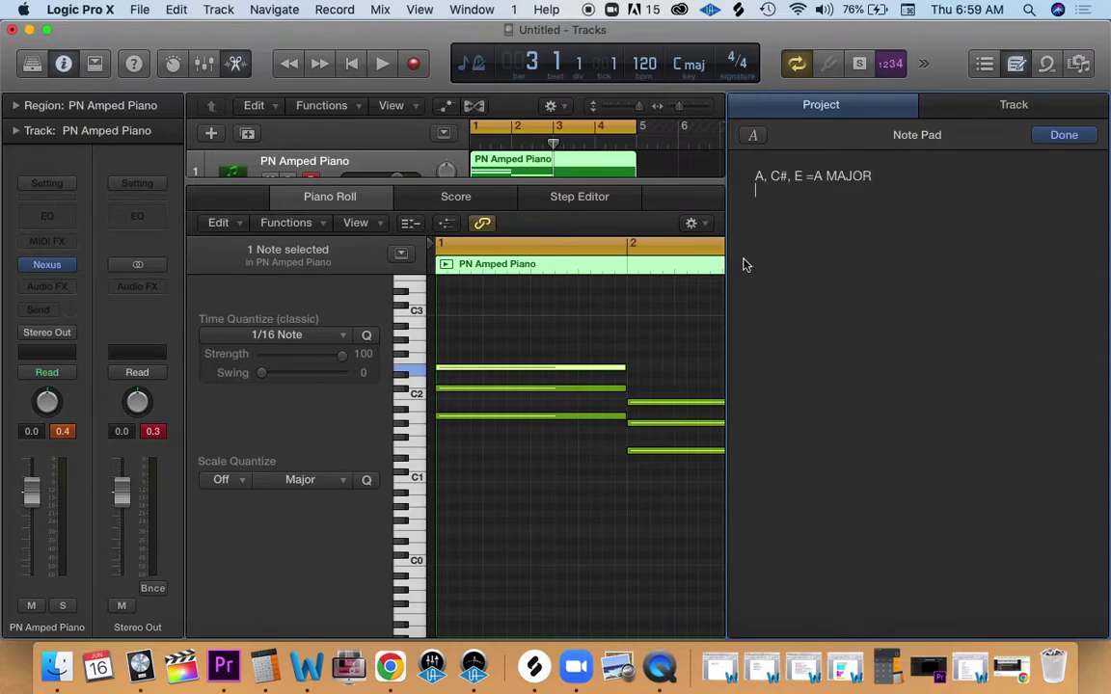
{"action": "left_click", "coordinate": [1017, 63]}
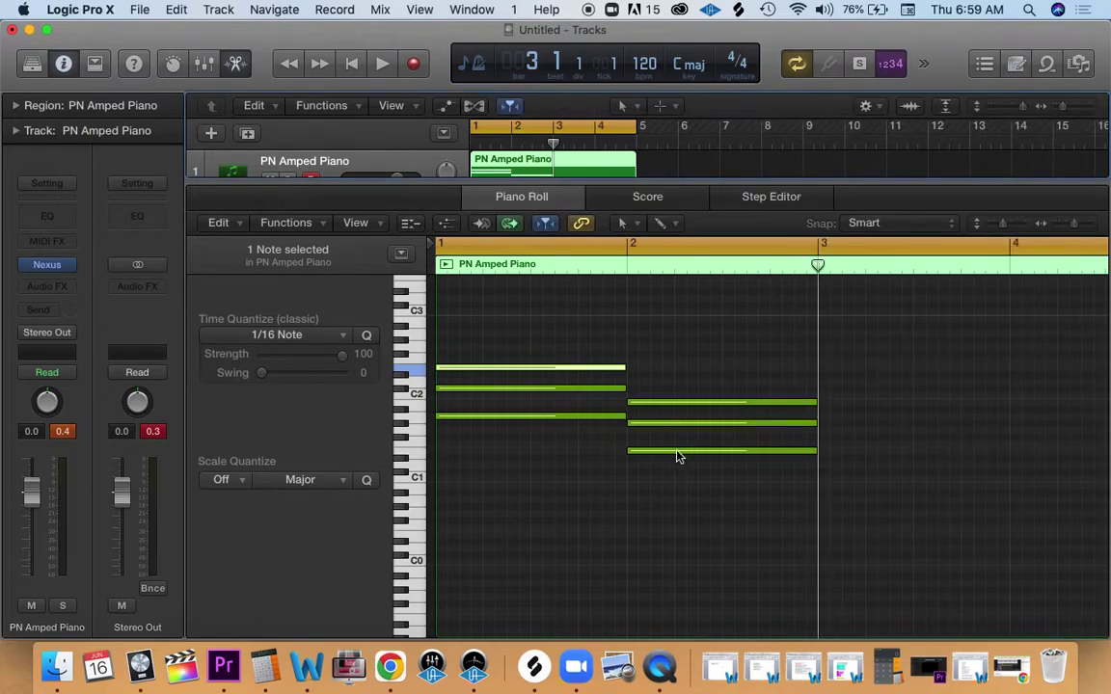
Step: Audition the three notes of the bar 2 chord one at a time, from lowest to highest
{"action": "left_click", "coordinate": [677, 450]}
{"action": "left_click", "coordinate": [673, 422]}
{"action": "left_click", "coordinate": [673, 405]}
{"action": "left_click", "coordinate": [662, 451]}
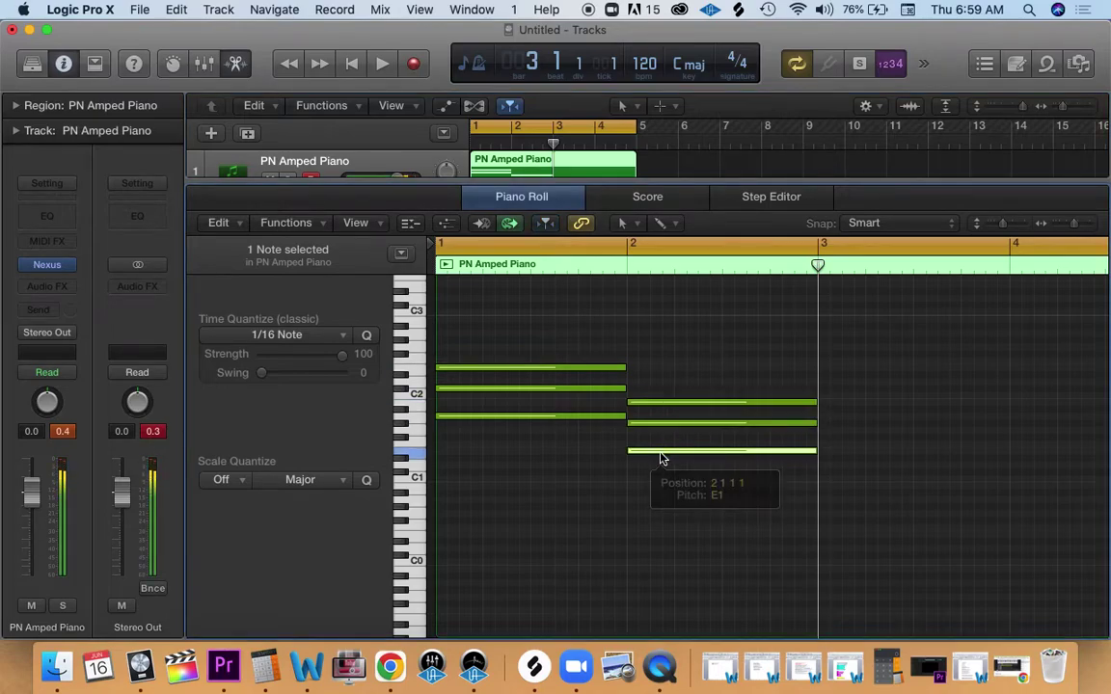
{"action": "left_click", "coordinate": [659, 425]}
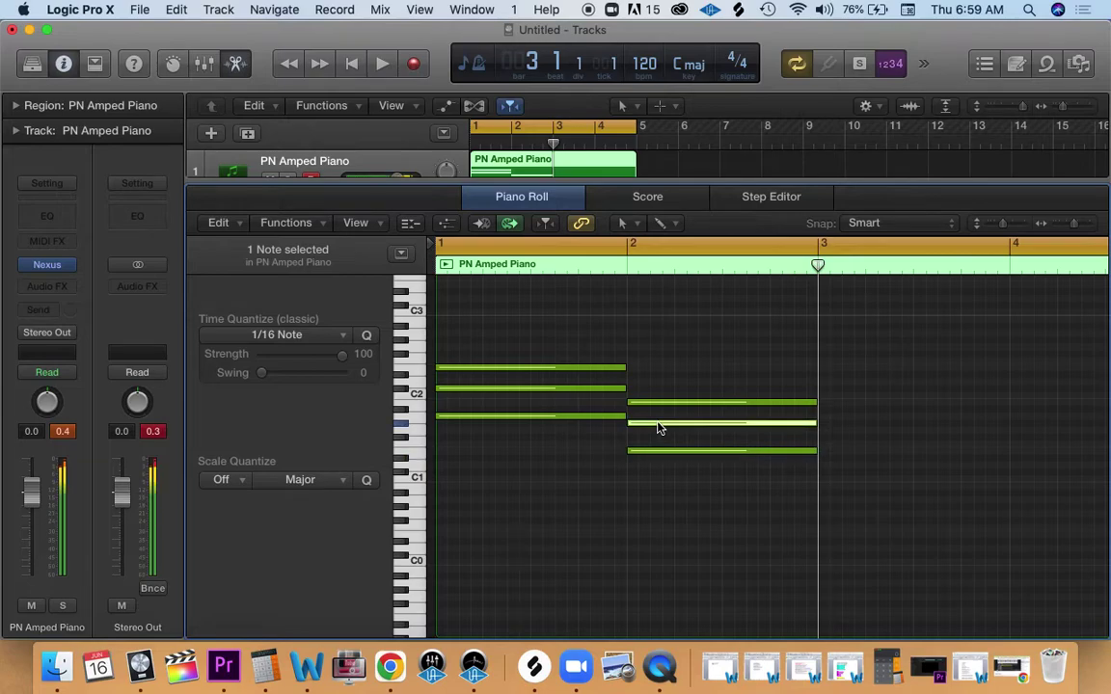
{"action": "left_click", "coordinate": [662, 405]}
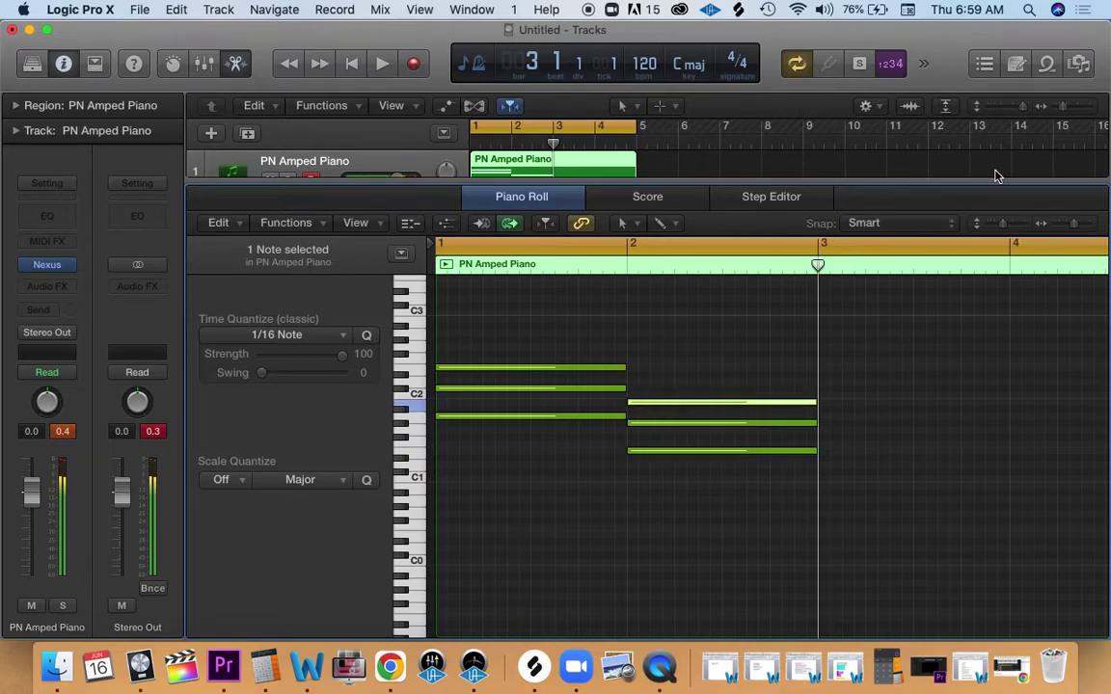
Step: Add the line "E,G#,B=E MAJOR" below the first entry in the project note pad and close the notes
{"action": "key", "text": "alt+super+p"}
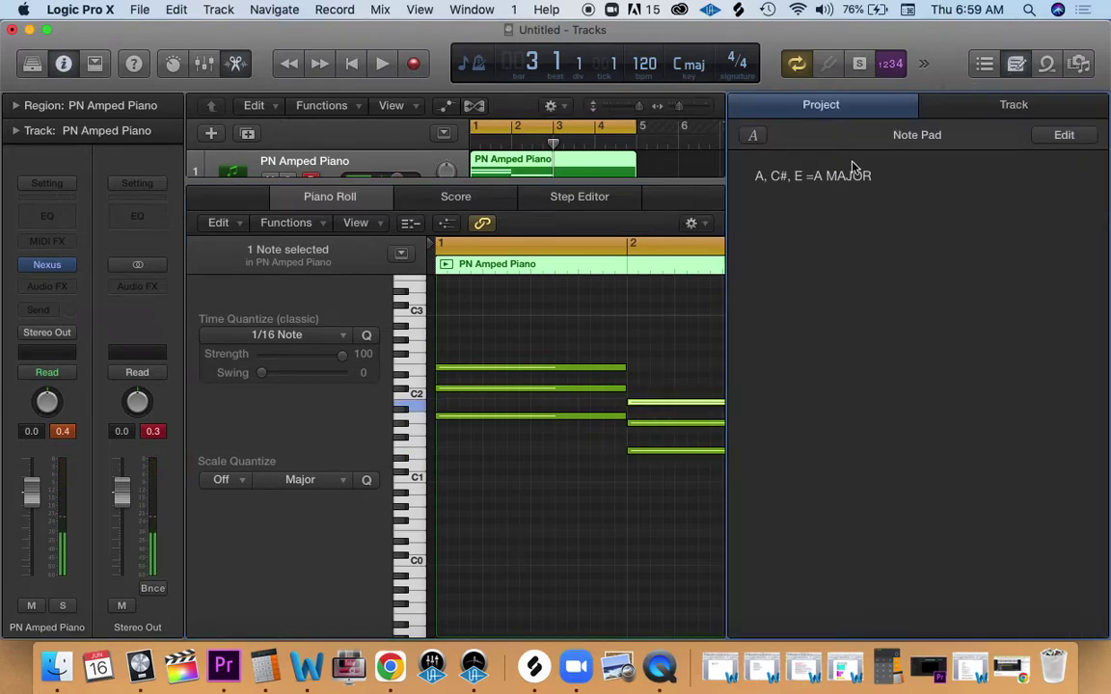
{"action": "left_click", "coordinate": [1063, 135]}
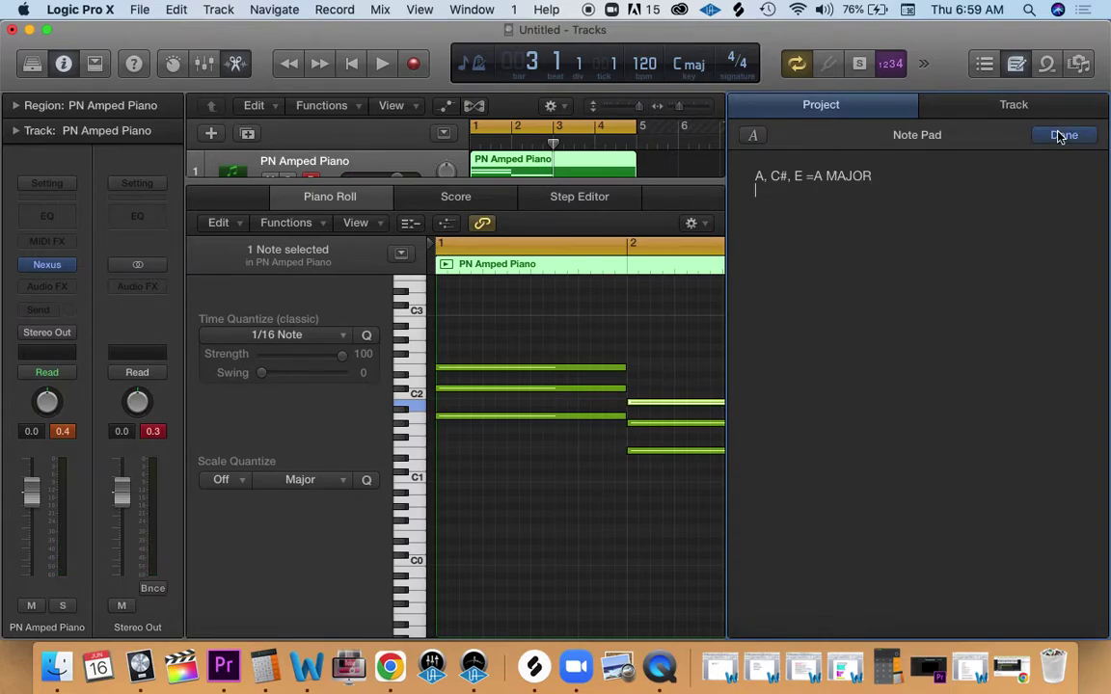
{"action": "key", "text": "Return"}
{"action": "type", "text": "E,G#,B=E MAJOR"}
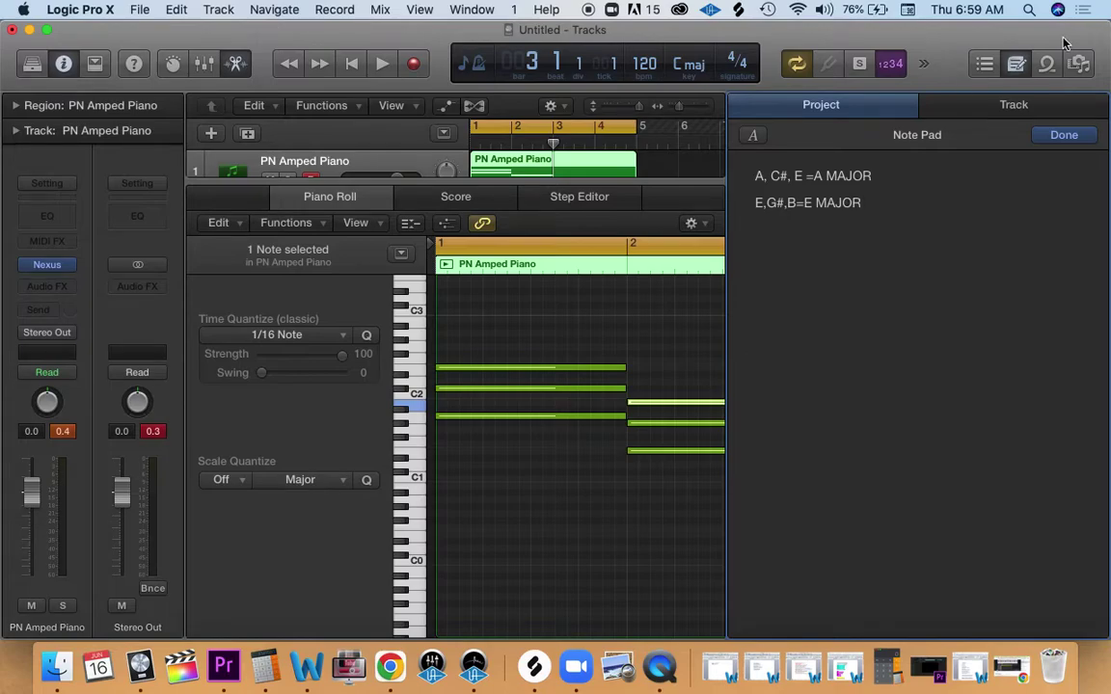
{"action": "left_click", "coordinate": [1017, 67]}
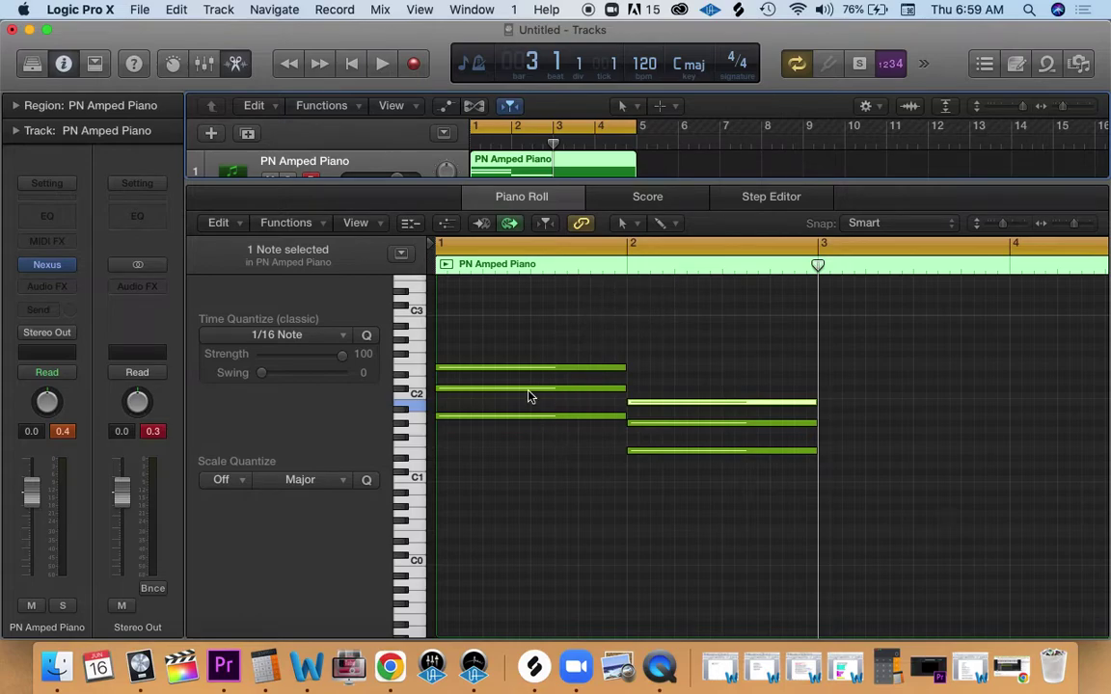
Step: Deselect the notes and play back the two chords in bars 1 and 2 from the start
{"action": "left_click", "coordinate": [551, 464]}
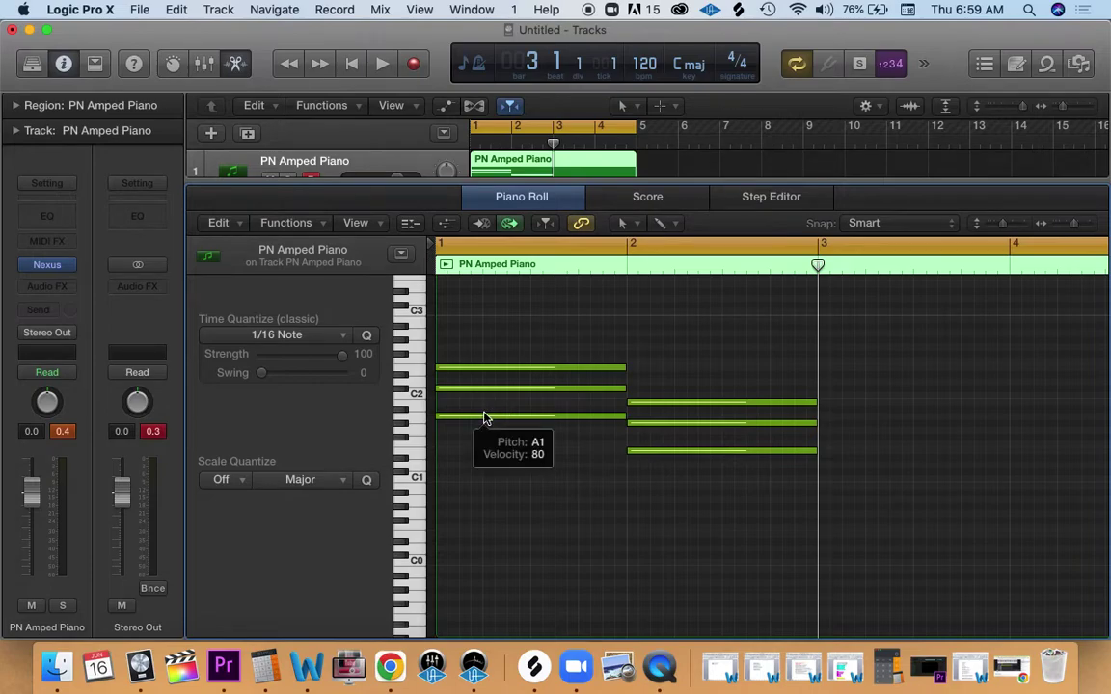
{"action": "key", "text": "space"}
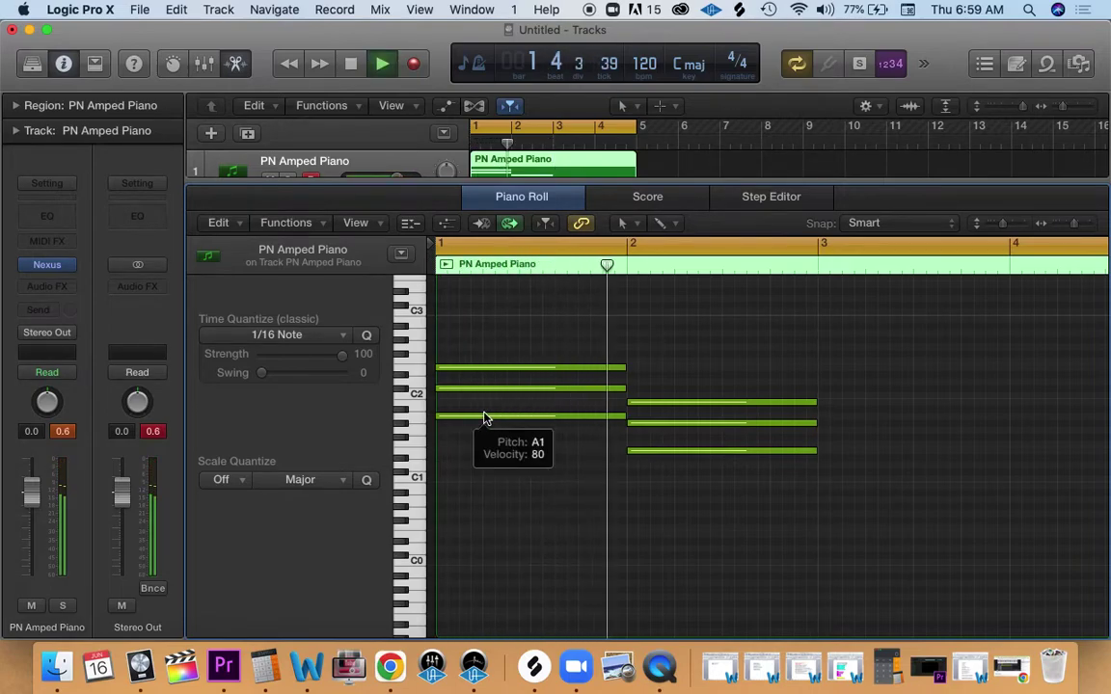
{"action": "key", "text": "space"}
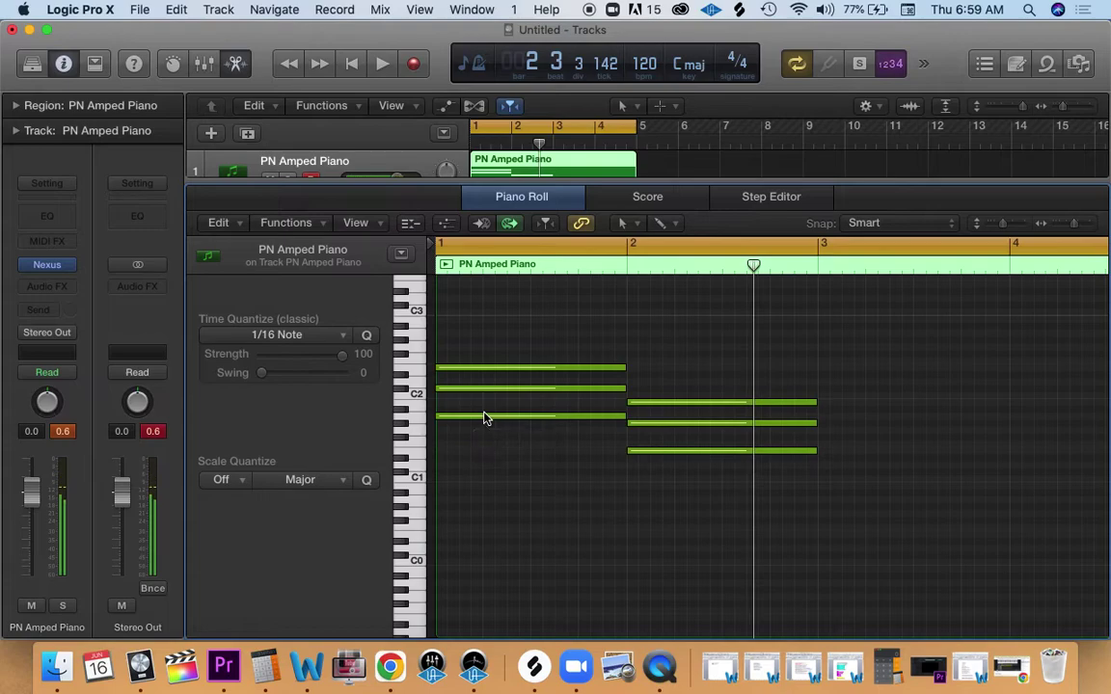
{"action": "key", "text": "space"}
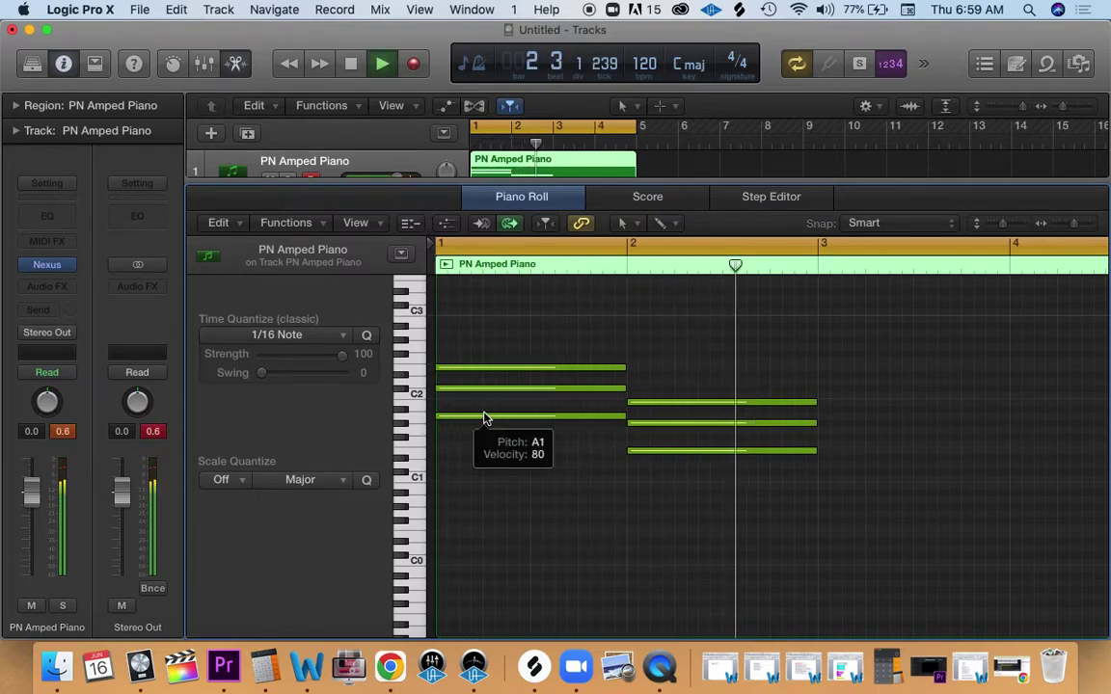
{"action": "key", "text": "space"}
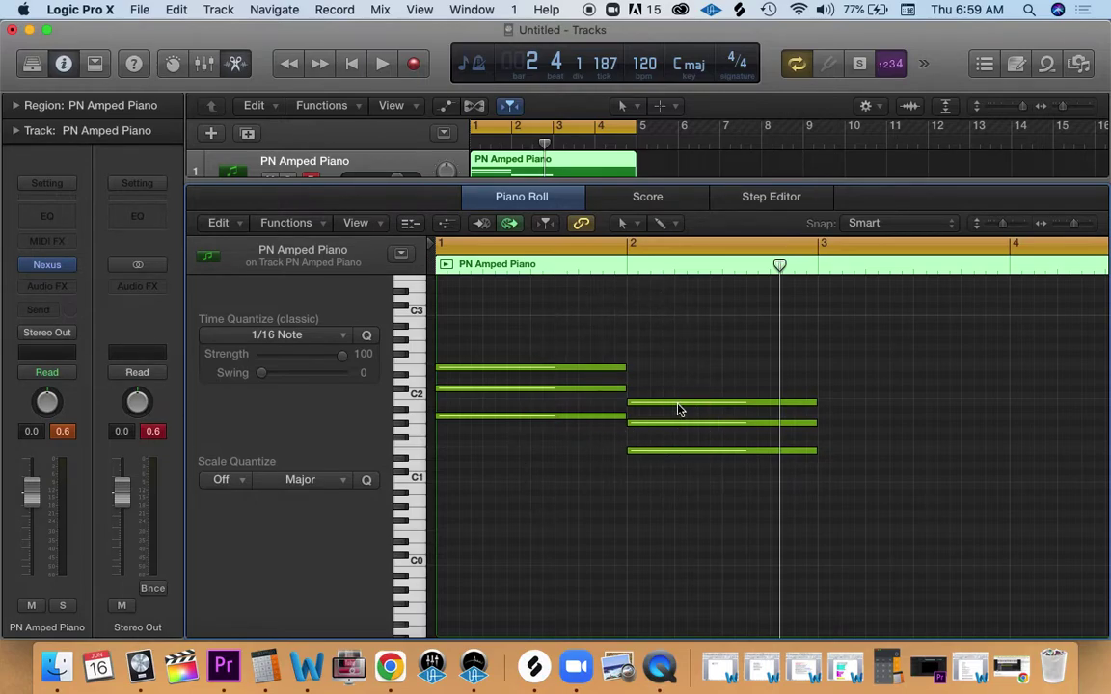
Step: Raise the middle note of the bar 1 and bar 2 chords by one octave and play both chords back
{"action": "left_click", "coordinate": [579, 391]}
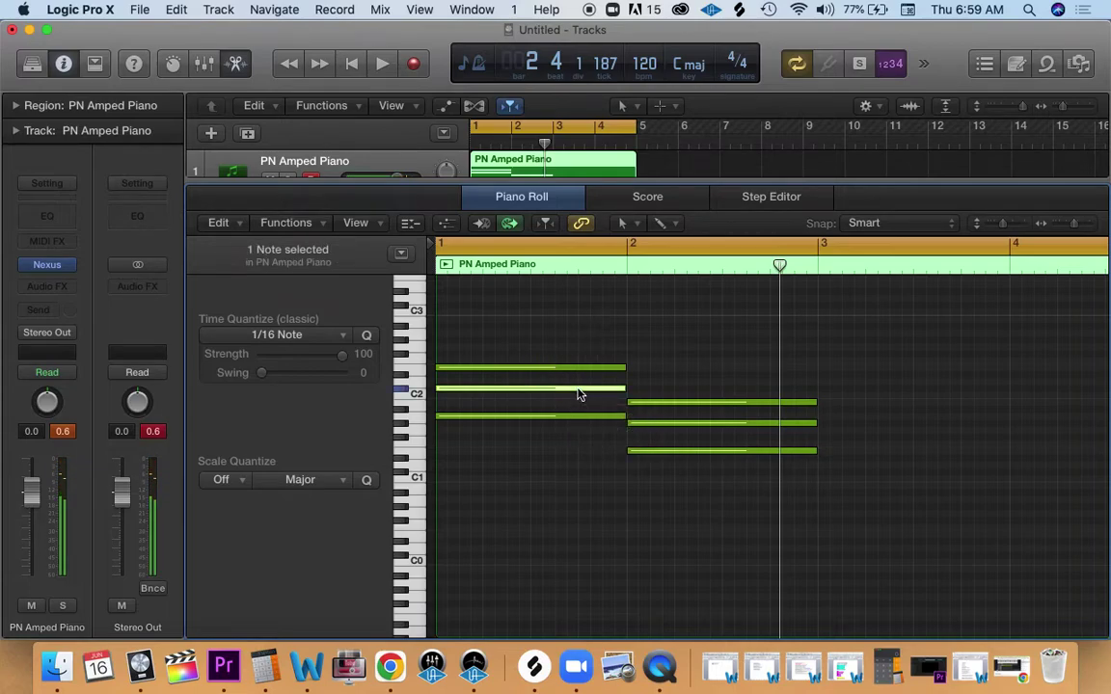
{"action": "key", "text": "alt+shift+Up"}
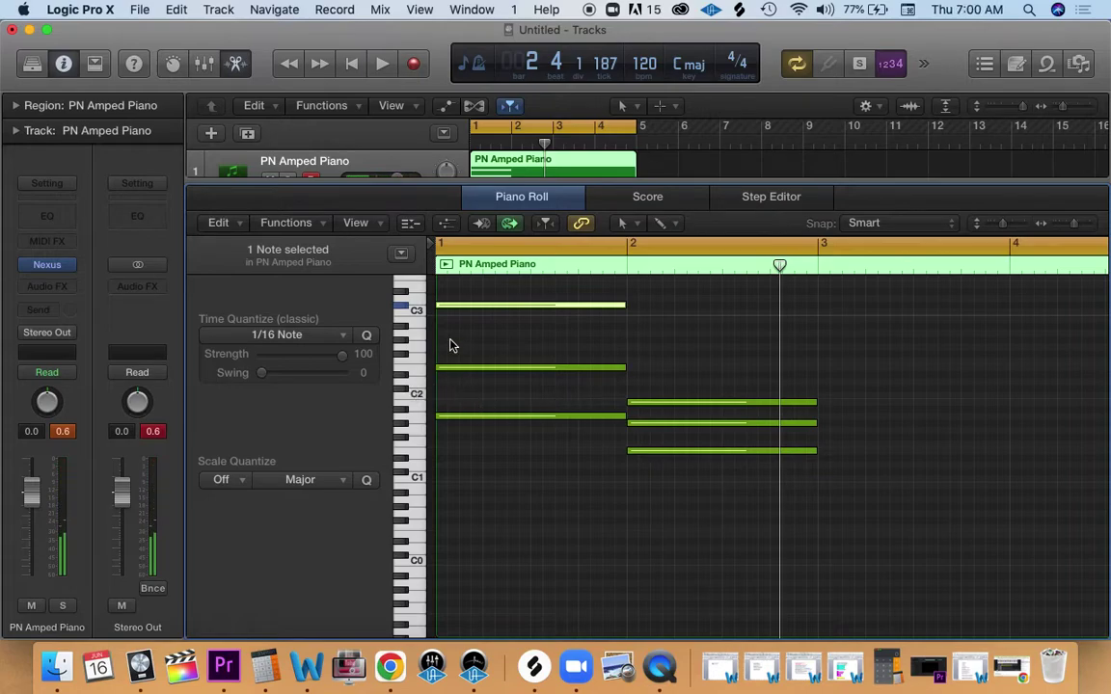
{"action": "left_click", "coordinate": [654, 424]}
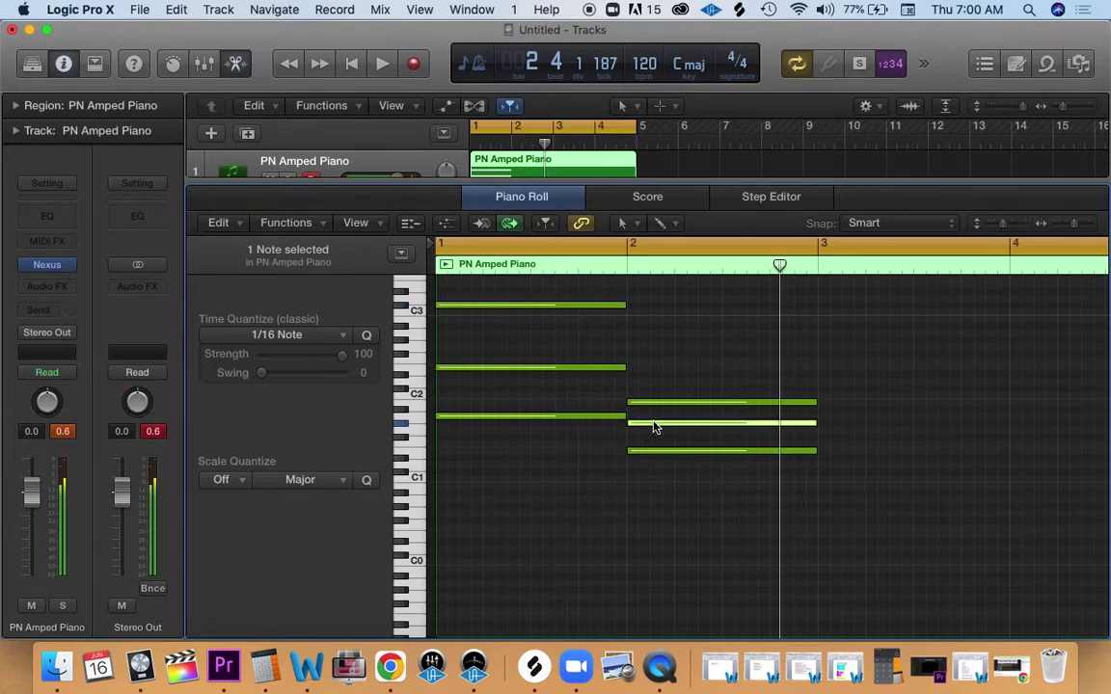
{"action": "key", "text": "alt+shift+Up"}
{"action": "left_click", "coordinate": [714, 497]}
{"action": "key", "text": "space"}
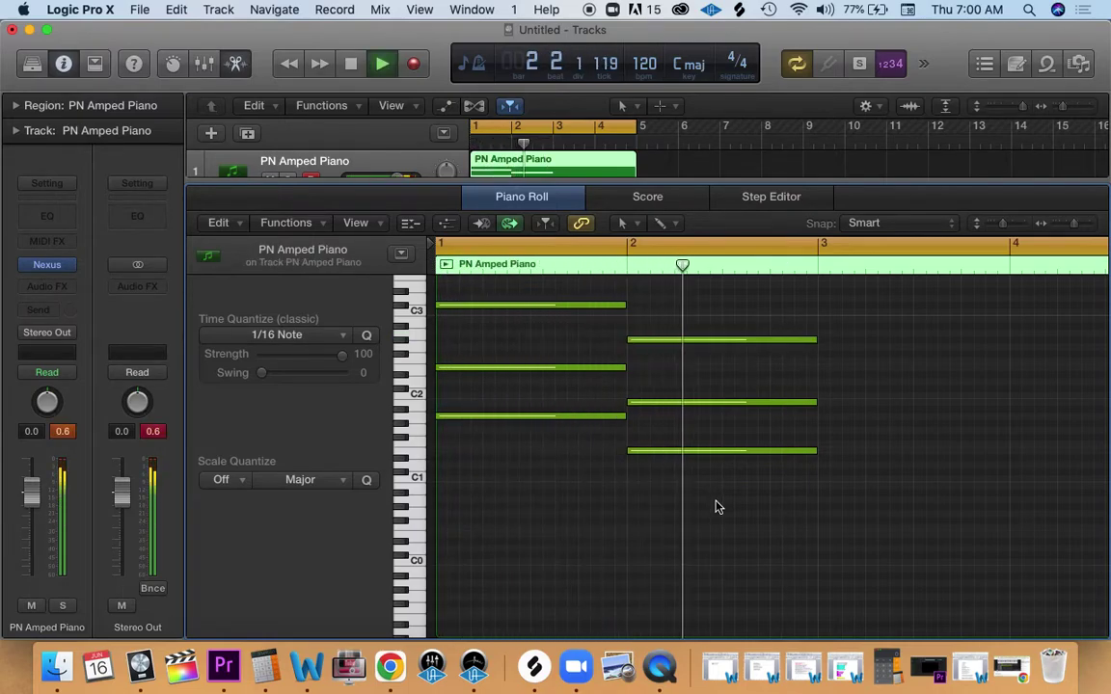
{"action": "key", "text": "space"}
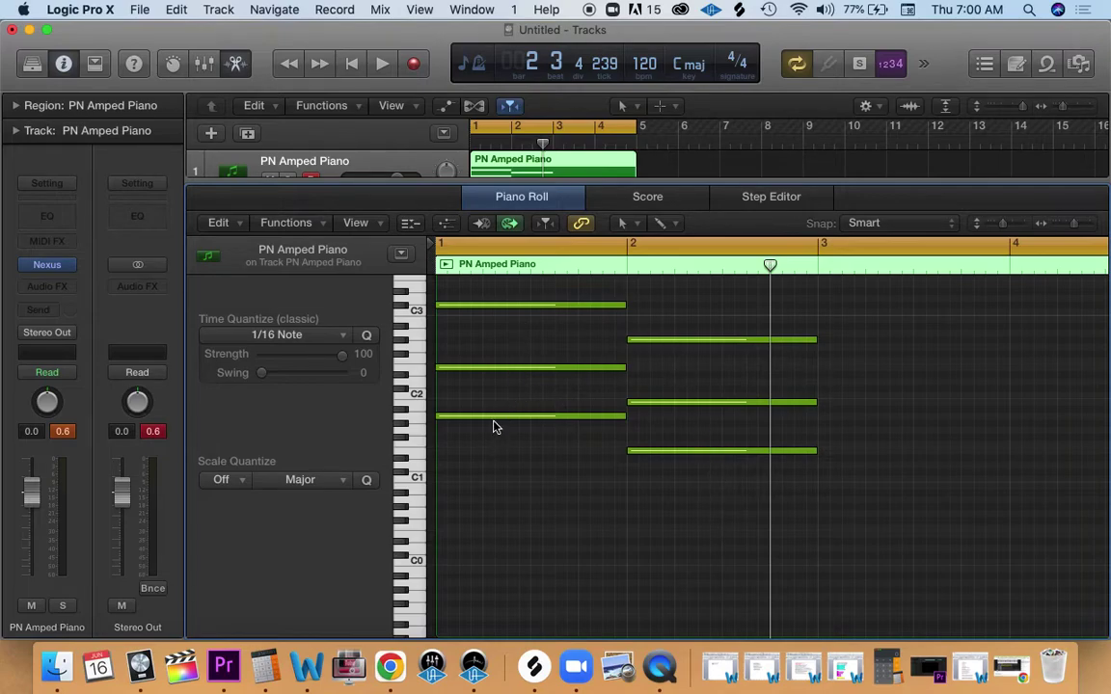
Step: Compare voicings by playing the bar 1 chord with its top note lowered an octave and again with that note raised back
{"action": "left_click", "coordinate": [546, 305]}
{"action": "key", "text": "alt+shift+Down"}
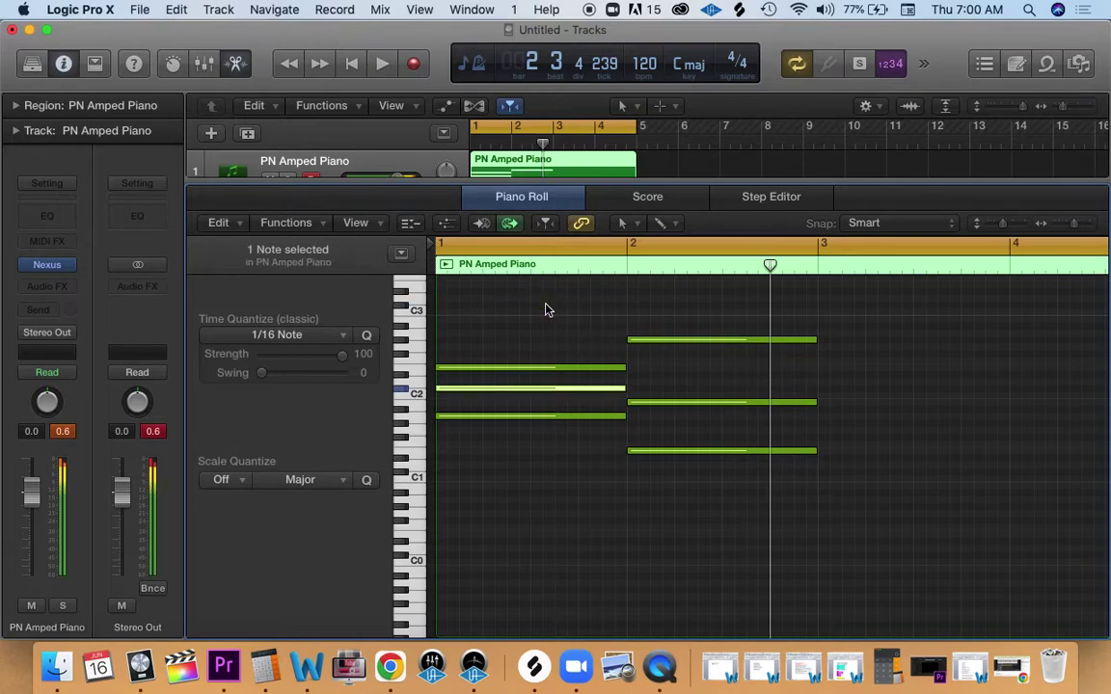
{"action": "key", "text": "space"}
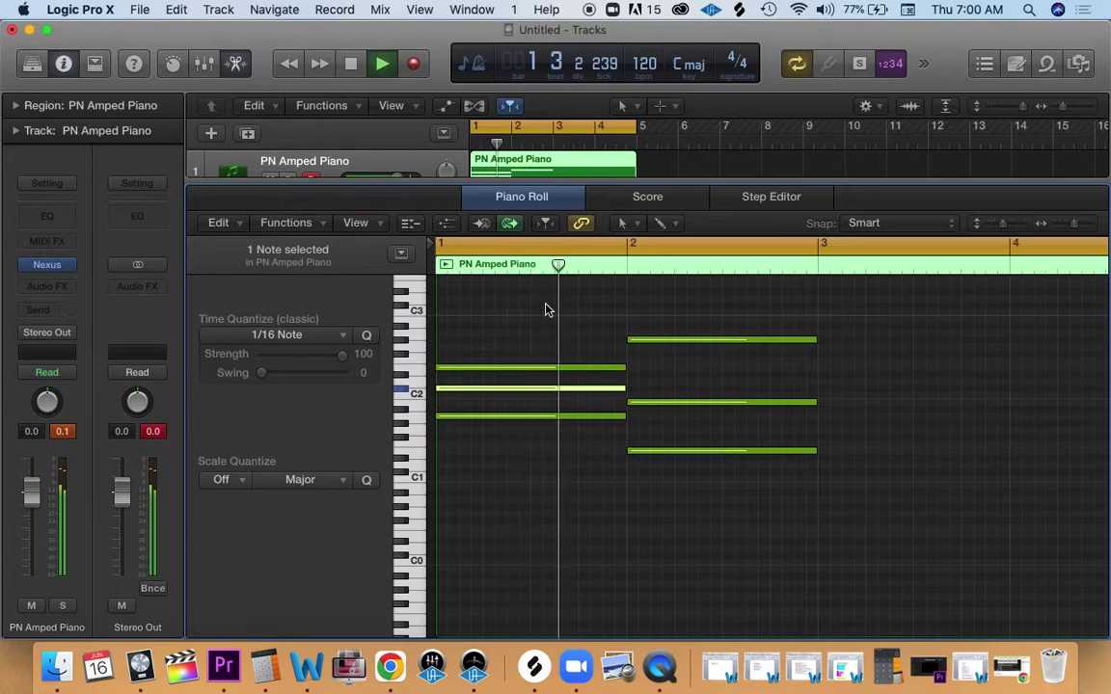
{"action": "key", "text": "space"}
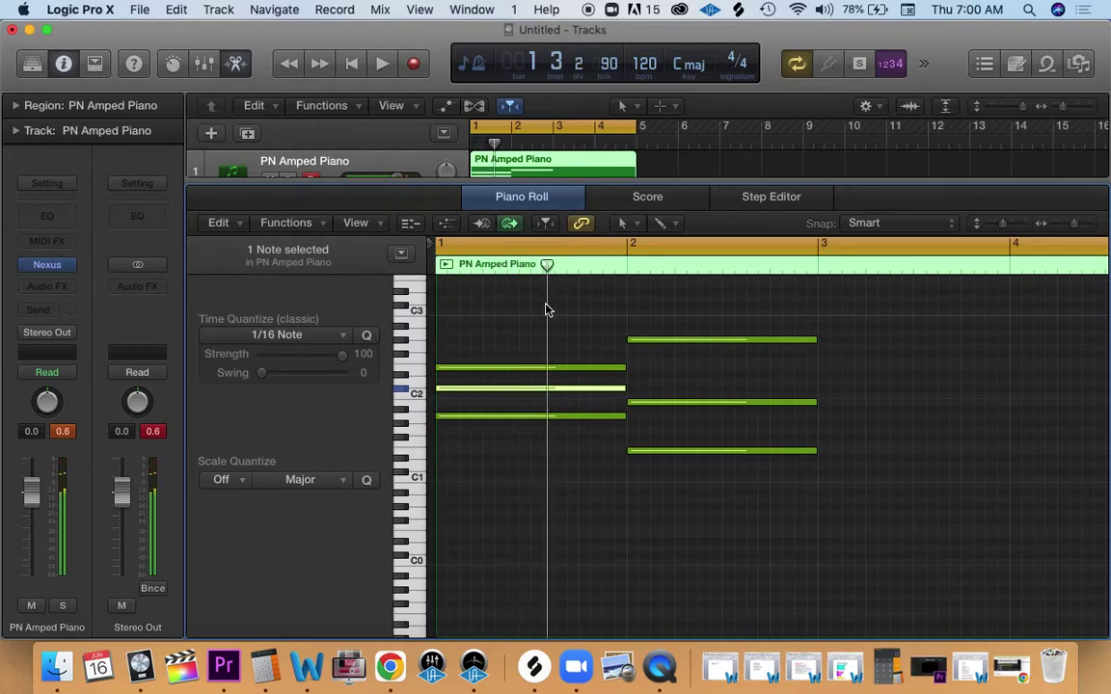
{"action": "key", "text": "alt+shift+Up"}
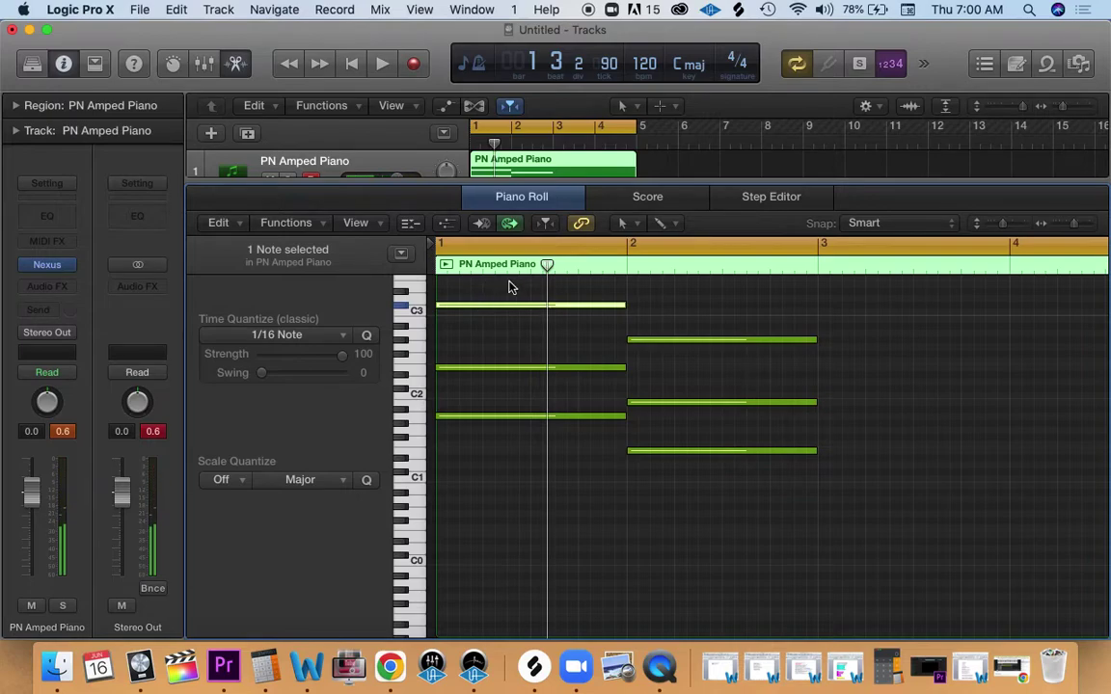
{"action": "key", "text": "space"}
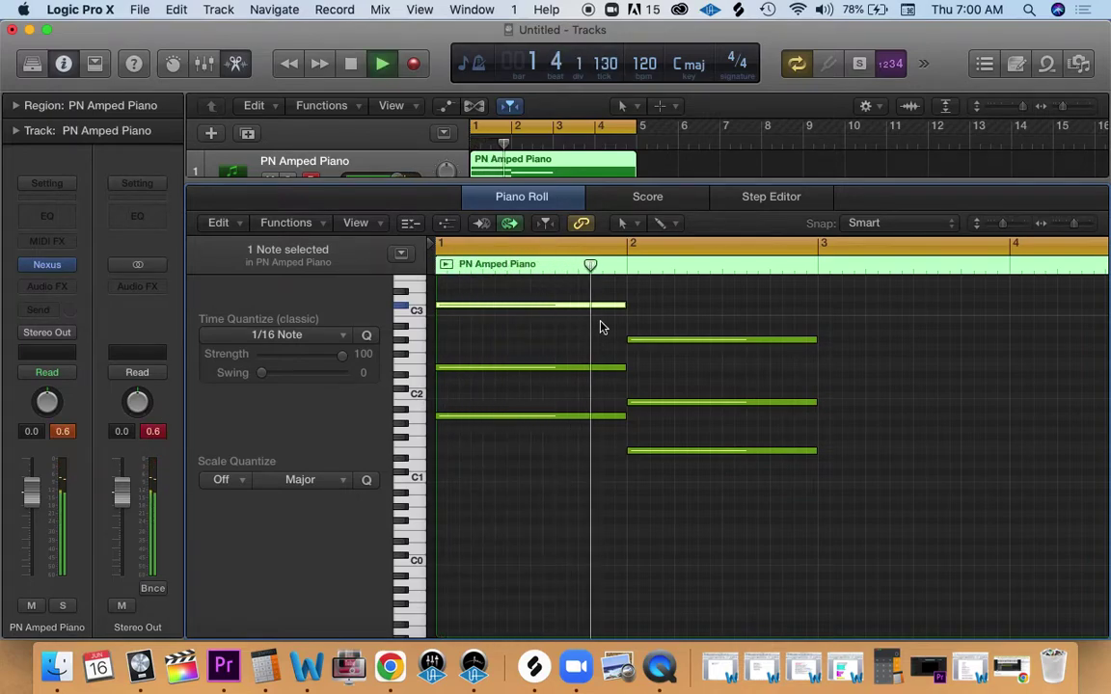
{"action": "key", "text": "space"}
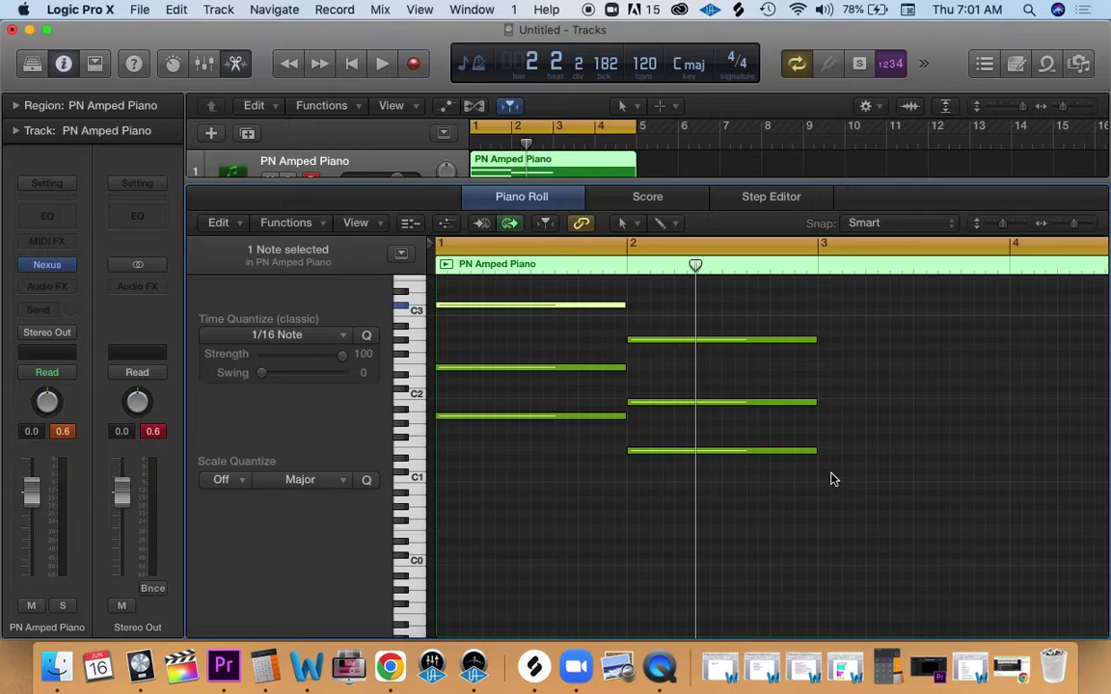
Step: Draw a one-bar chord of F#1, A1 and C#2 starting at bar 3 and audition its lowest note
{"action": "left_click", "coordinate": [819, 438]}
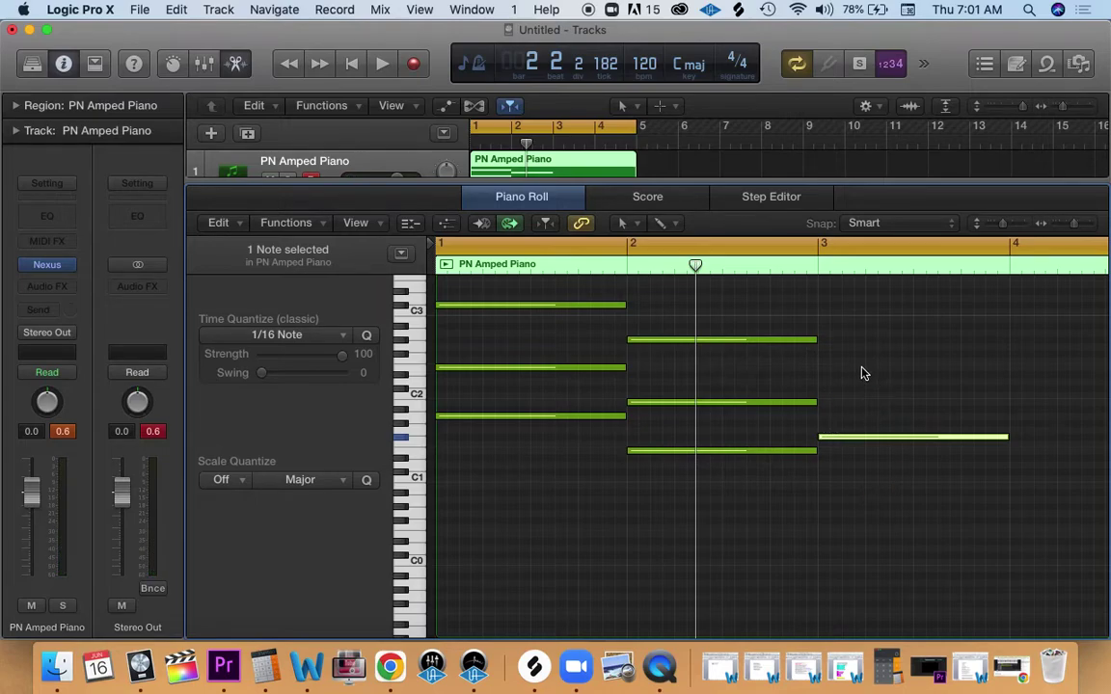
{"action": "left_click", "coordinate": [826, 416]}
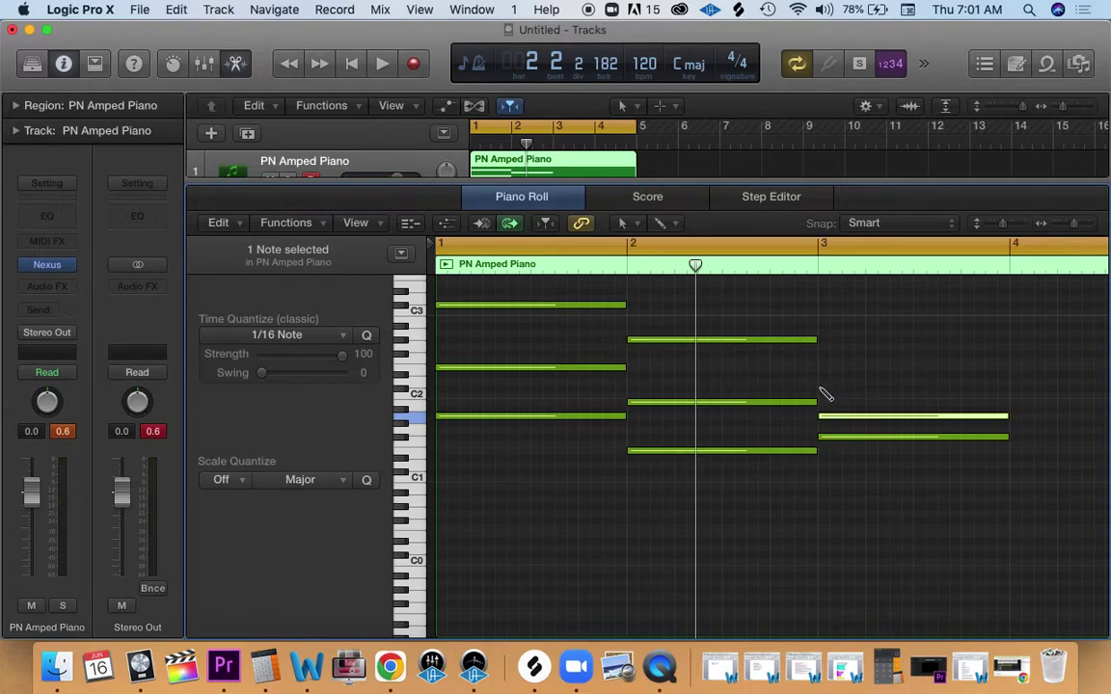
{"action": "left_click", "coordinate": [825, 389]}
{"action": "left_click", "coordinate": [832, 441]}
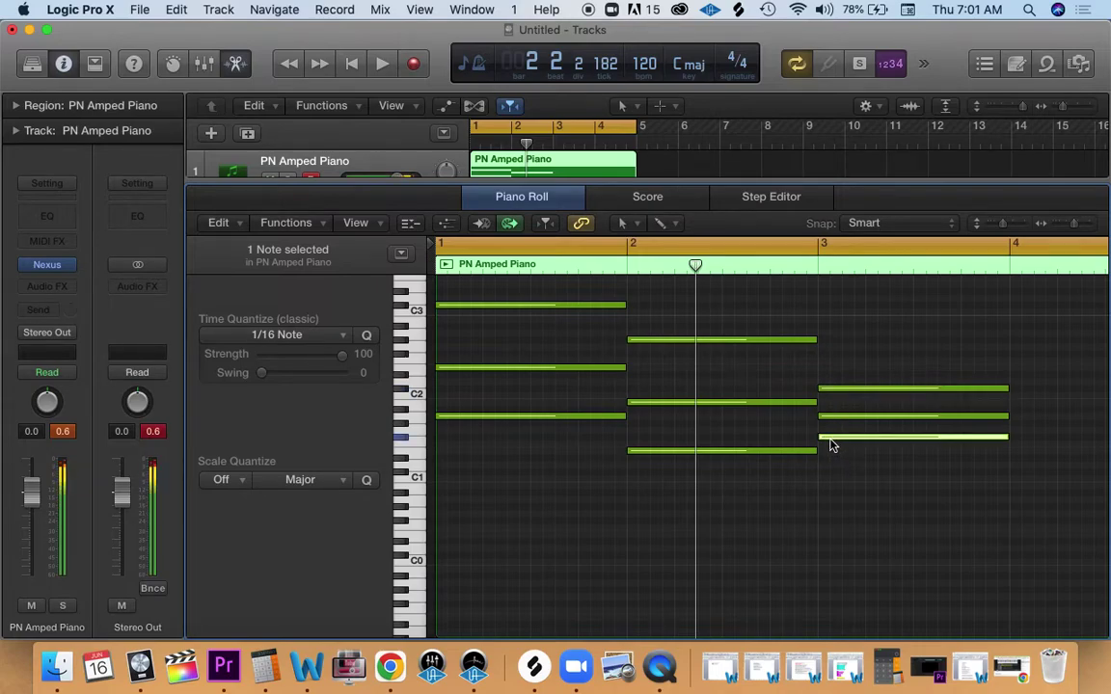
Step: Audition the bar 3 chord's top note and add the line "F#, A, C#= F# menor" to the project Note Pad
{"action": "left_click", "coordinate": [838, 390]}
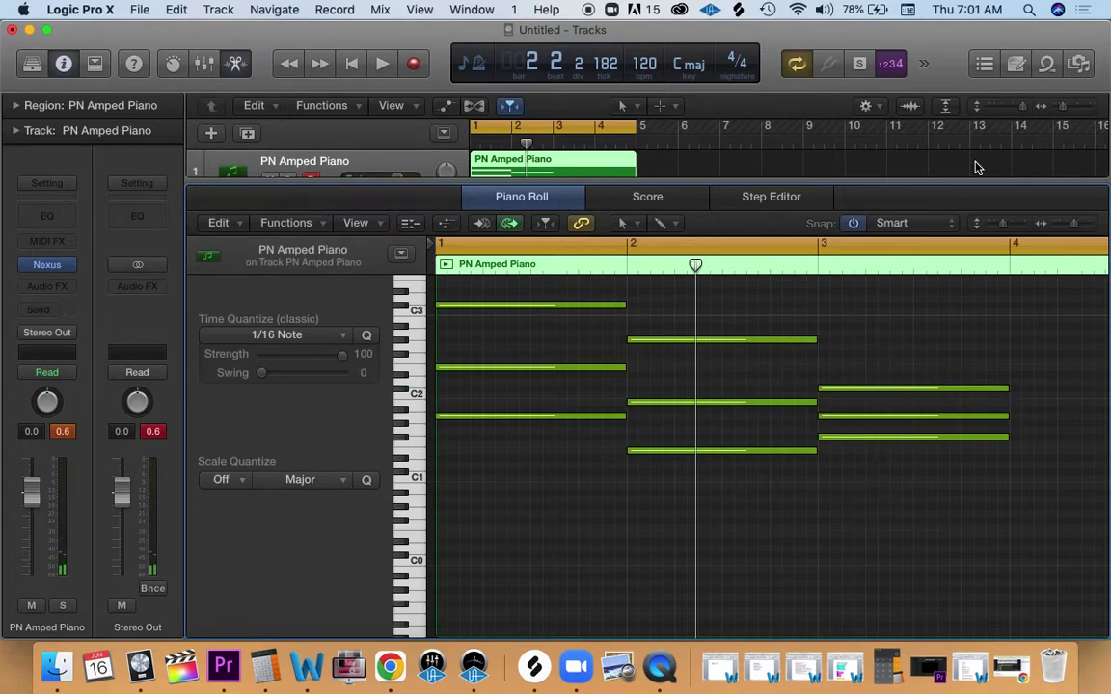
{"action": "left_click", "coordinate": [1013, 65]}
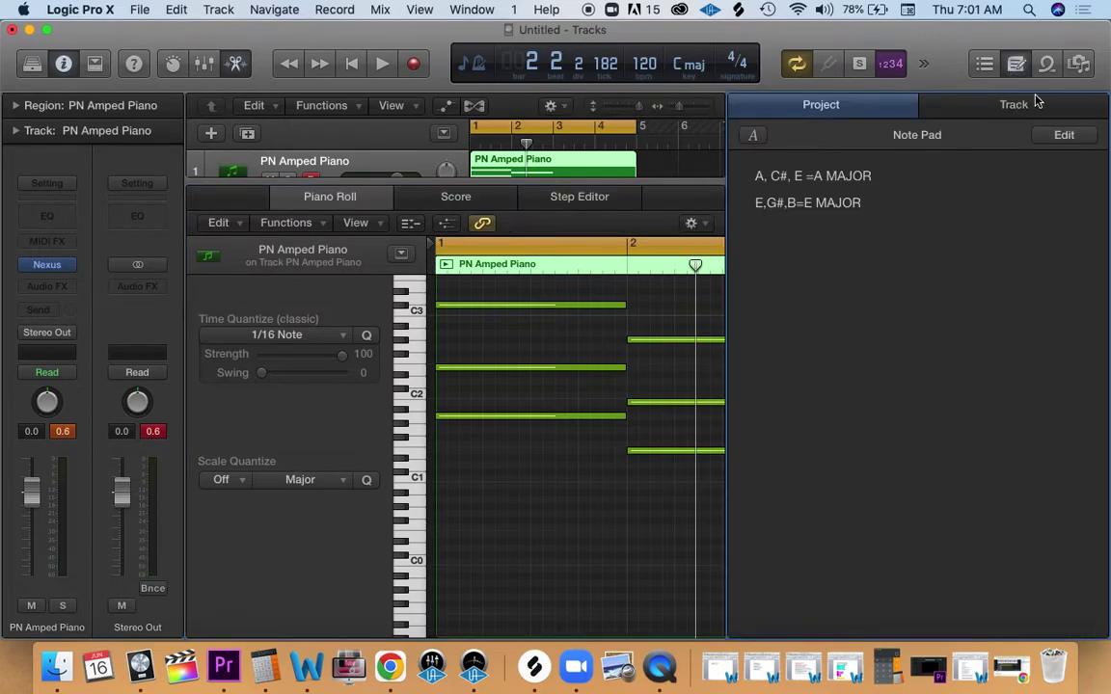
{"action": "left_click", "coordinate": [918, 232]}
{"action": "key", "text": "Return"}
{"action": "left_click_drag", "start_coordinate": [791, 232], "coordinate": [701, 229]}
{"action": "key", "text": "BackSpace"}
{"action": "type", "text": "F#, A, C#= F#m"}
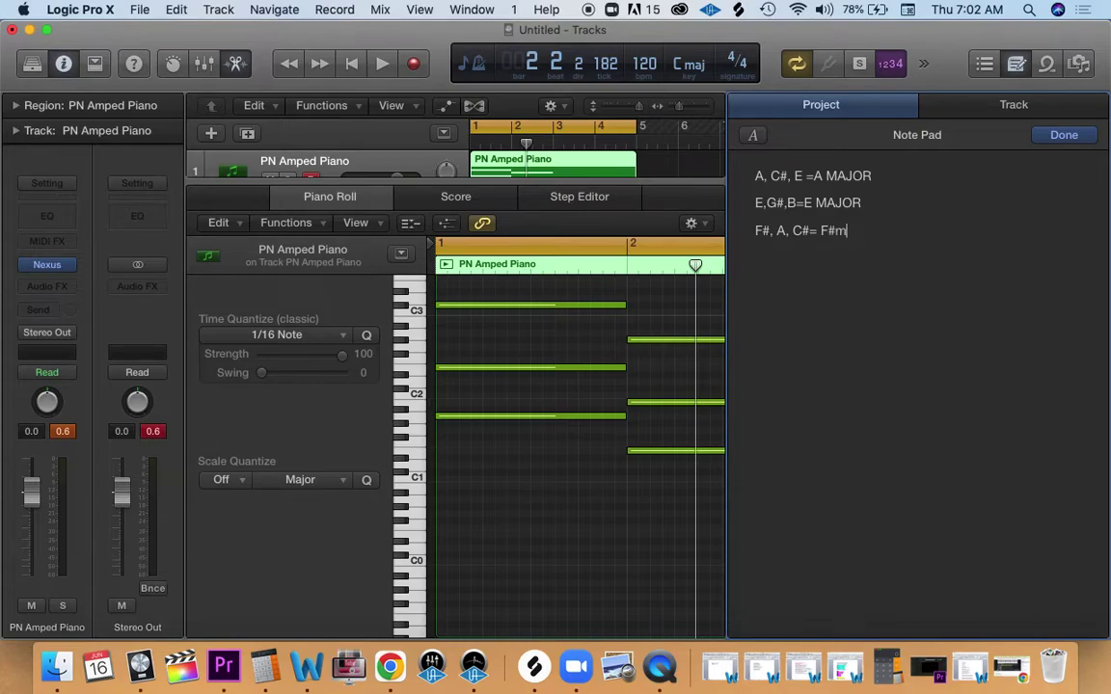
{"action": "type", "text": "enor"}
{"action": "left_click", "coordinate": [835, 233]}
{"action": "left_click", "coordinate": [777, 232]}
{"action": "key", "text": "alt+super+p"}
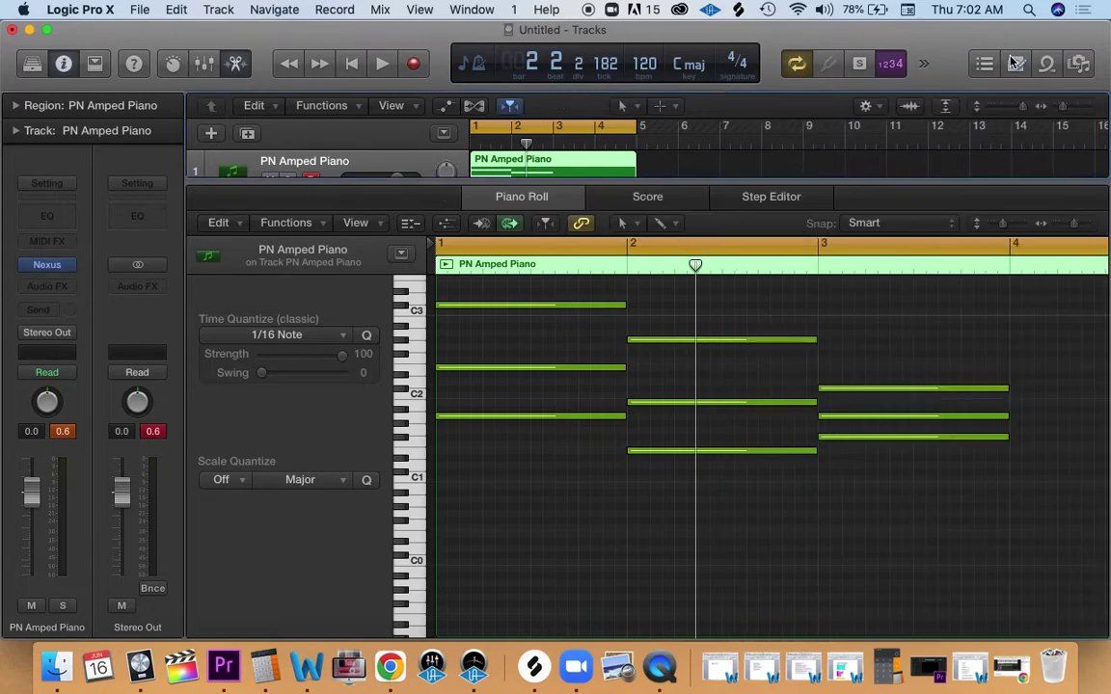
Step: Audition the upper notes of the bar 3 chord and raise its middle note, A1, by one octave
{"action": "left_click", "coordinate": [849, 417]}
{"action": "left_click", "coordinate": [851, 390]}
{"action": "left_click", "coordinate": [851, 417]}
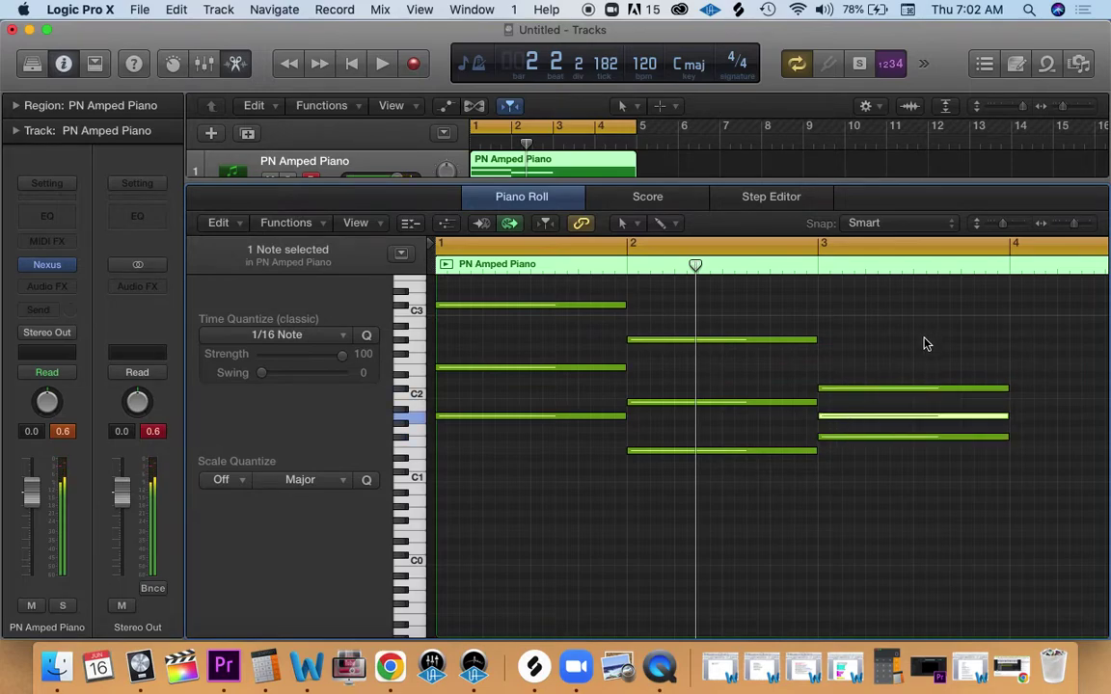
{"action": "key", "text": "alt+shift+Up"}
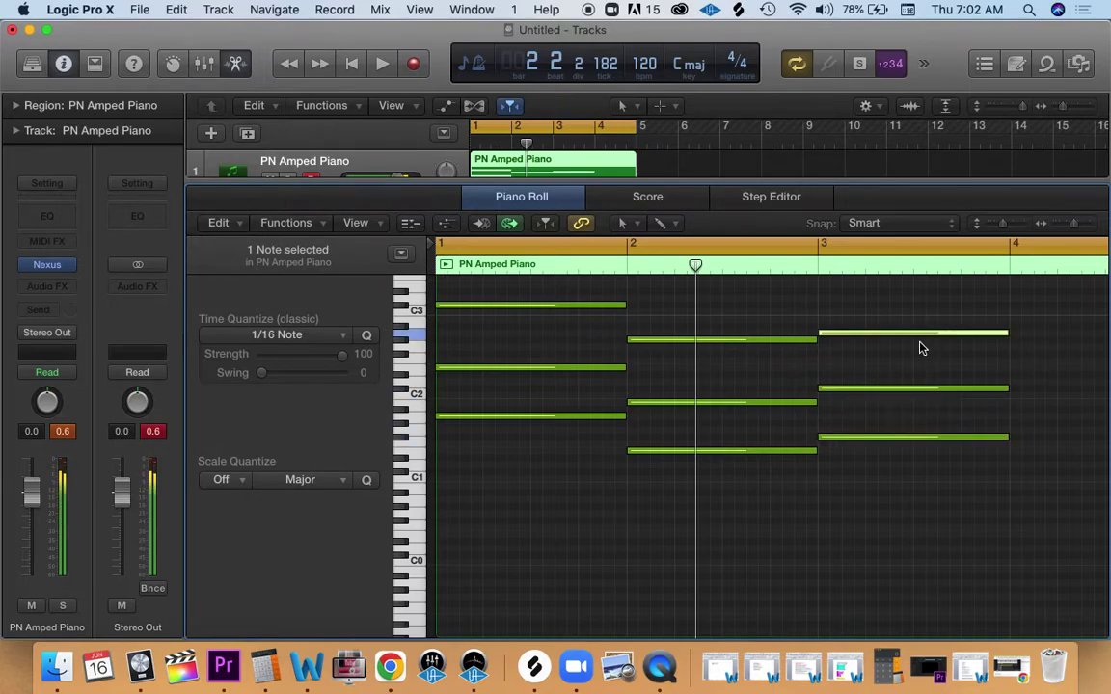
{"action": "left_click", "coordinate": [832, 464]}
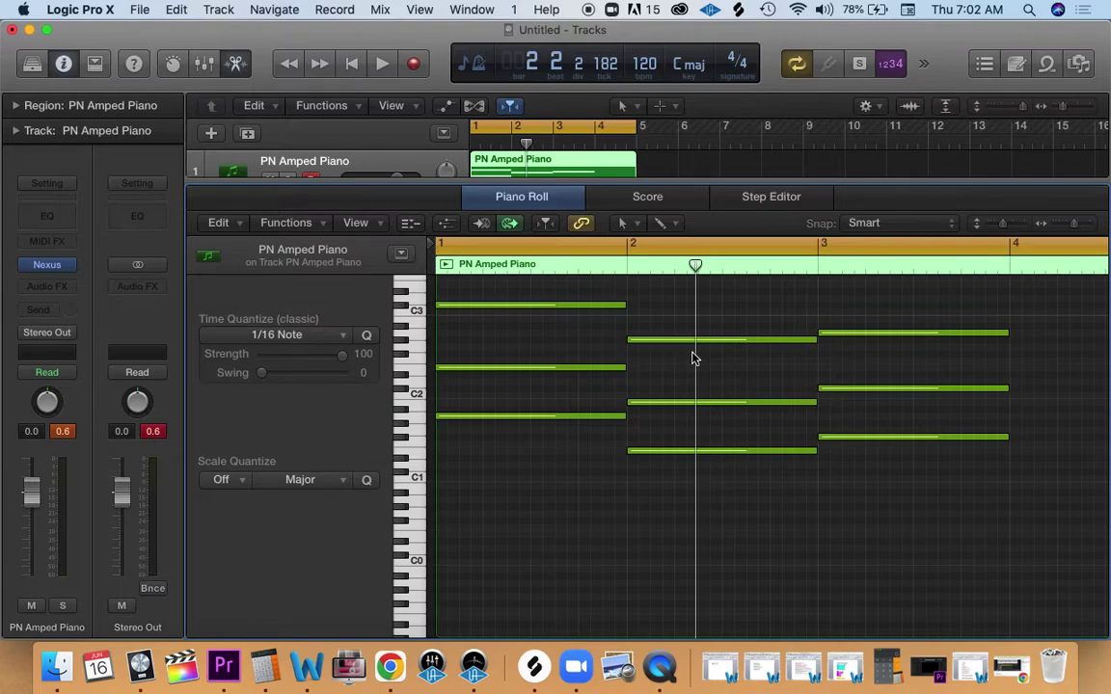
Step: Audition the top note of each of the three chords and play back bars 1 to 3
{"action": "left_click", "coordinate": [583, 306]}
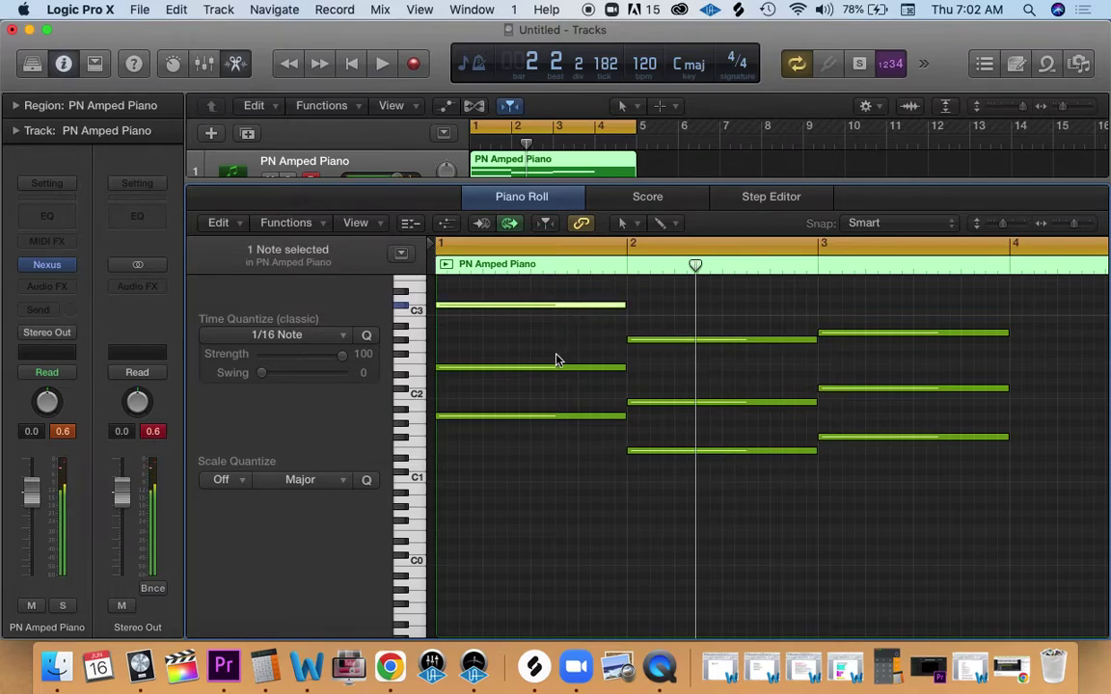
{"action": "left_click", "coordinate": [650, 340]}
{"action": "left_click", "coordinate": [831, 333]}
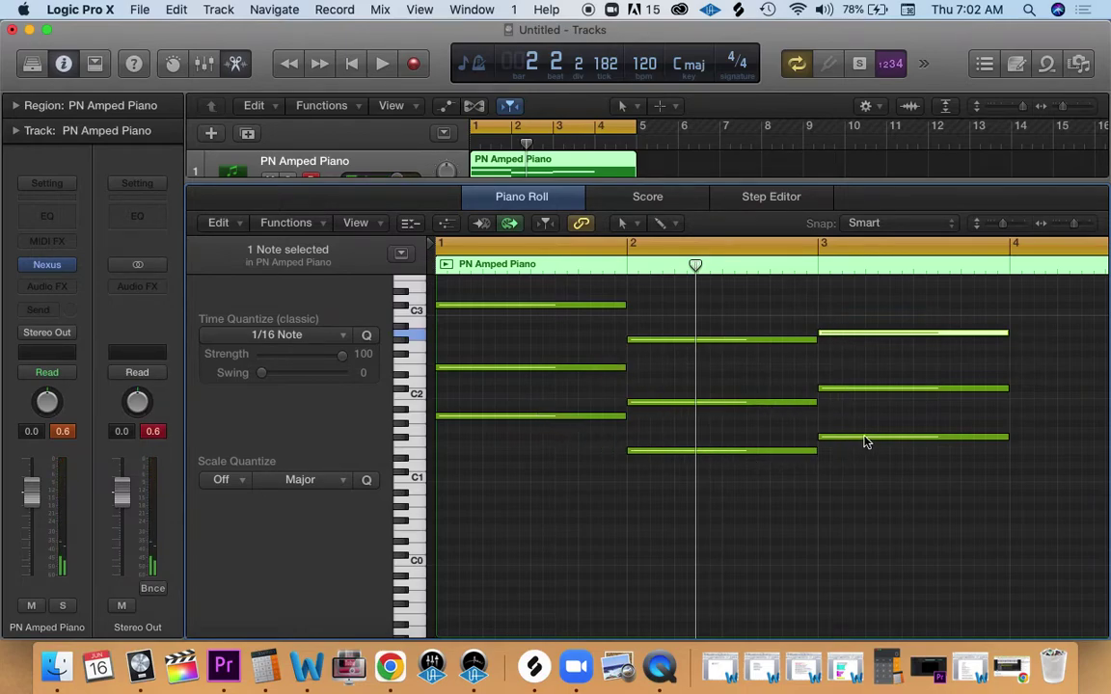
{"action": "key", "text": "space"}
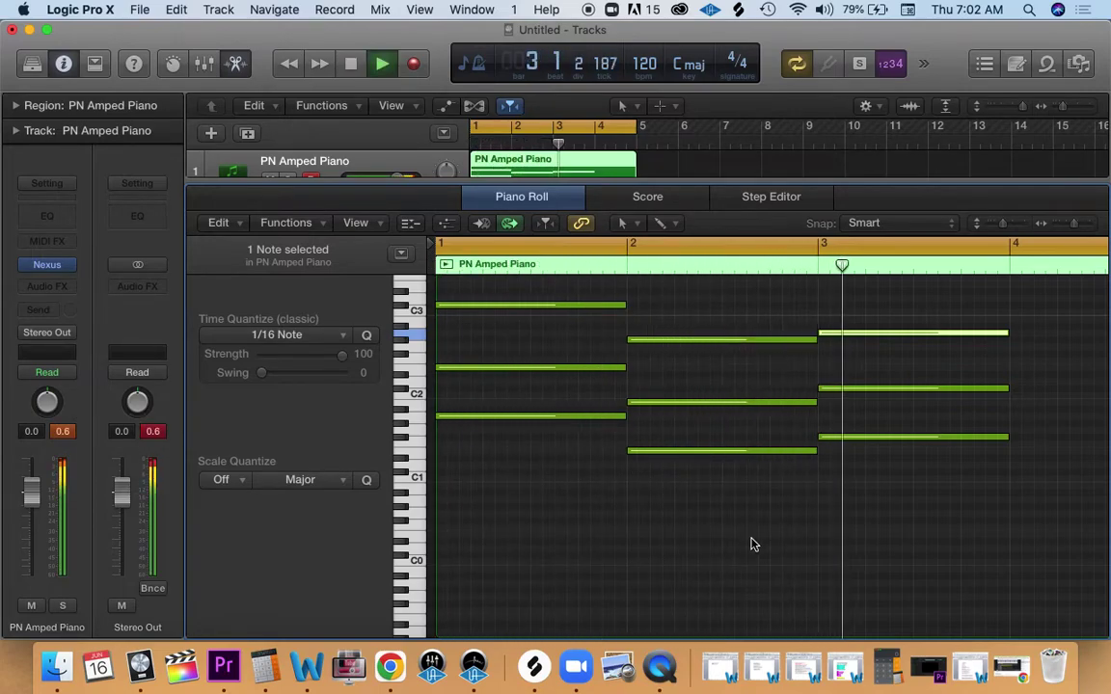
{"action": "key", "text": "space"}
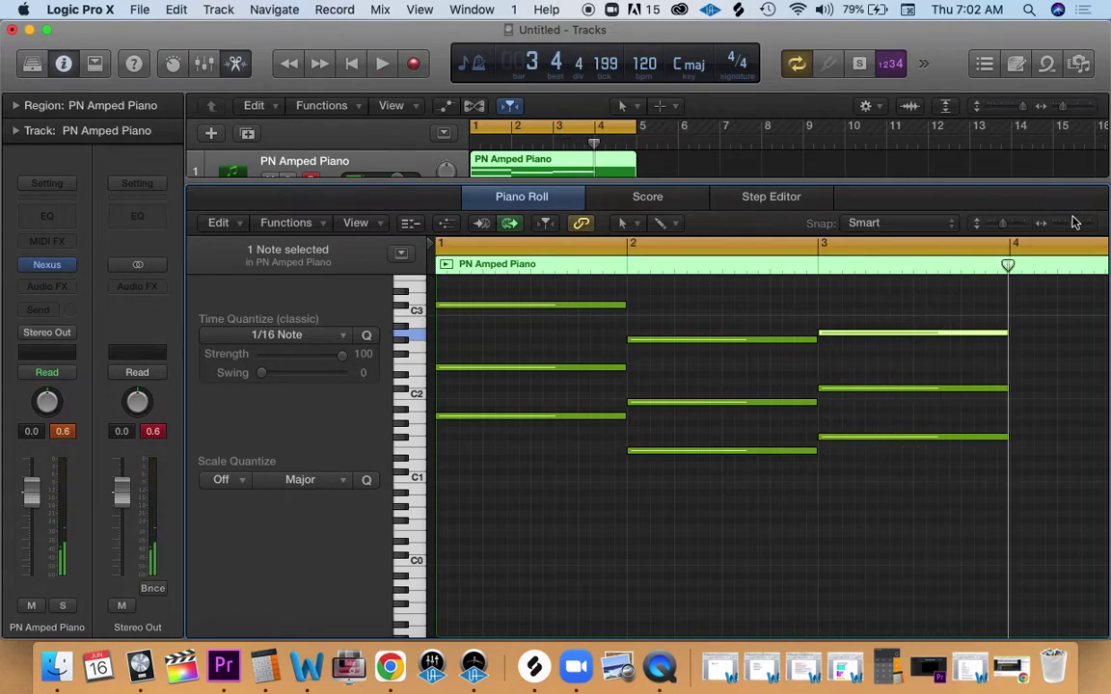
Step: Draw a one-bar chord of D1, F#1 and A1 starting at bar 4
{"action": "left_click_drag", "start_coordinate": [1076, 224], "coordinate": [1071, 222]}
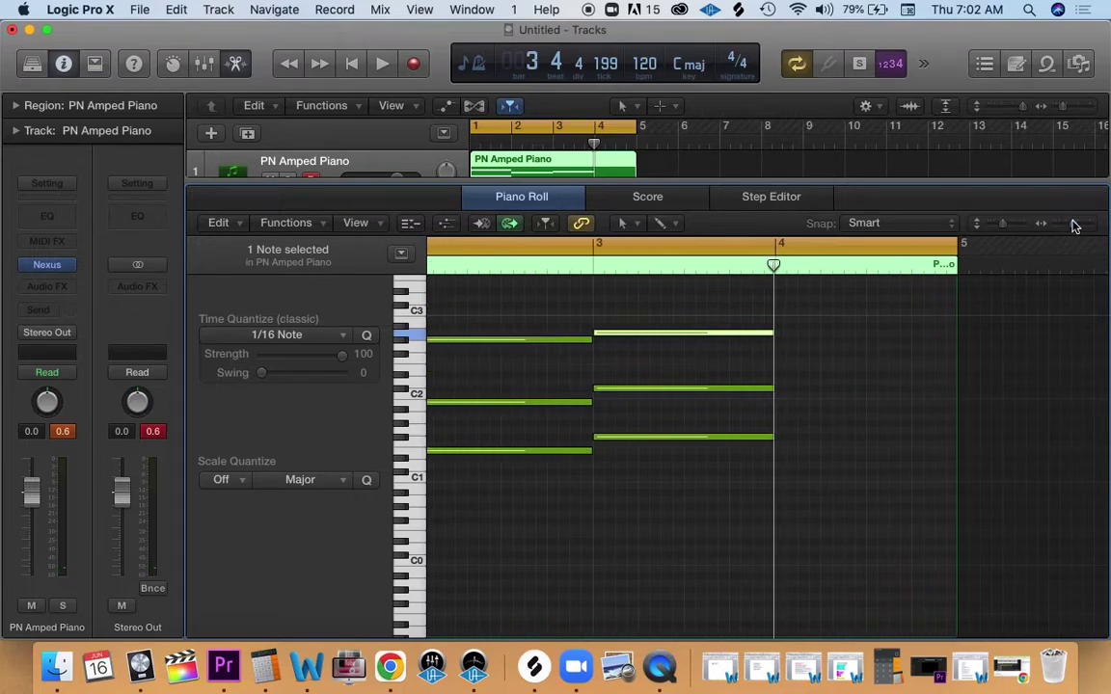
{"action": "left_click_drag", "start_coordinate": [627, 503], "coordinate": [377, 533]}
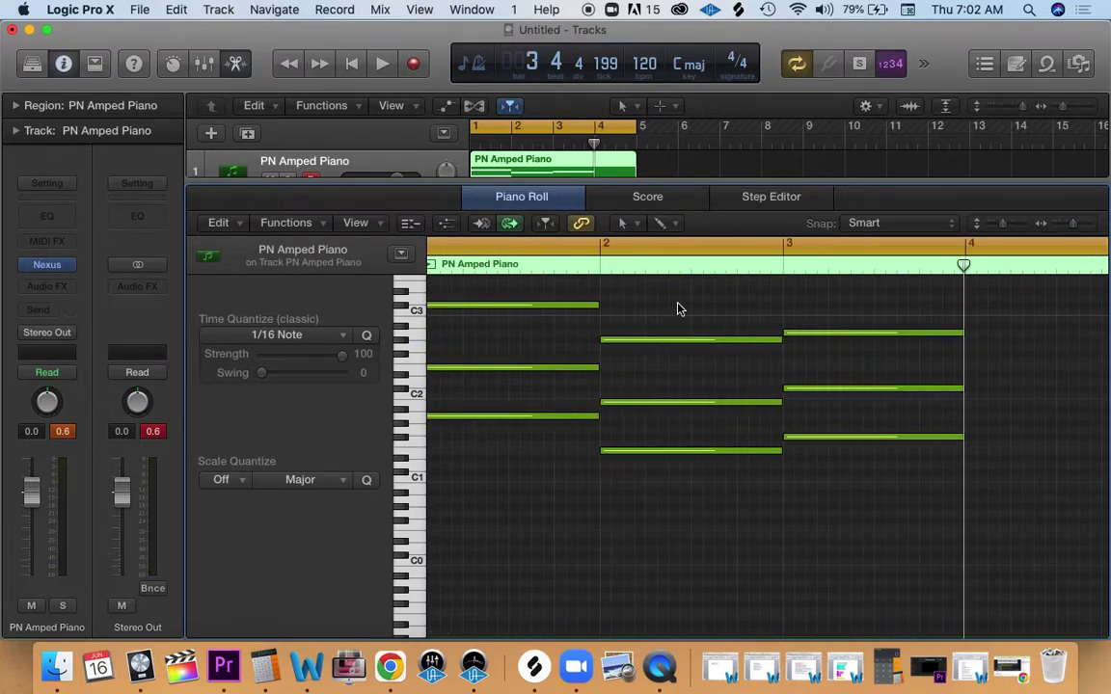
{"action": "left_click", "coordinate": [1069, 225]}
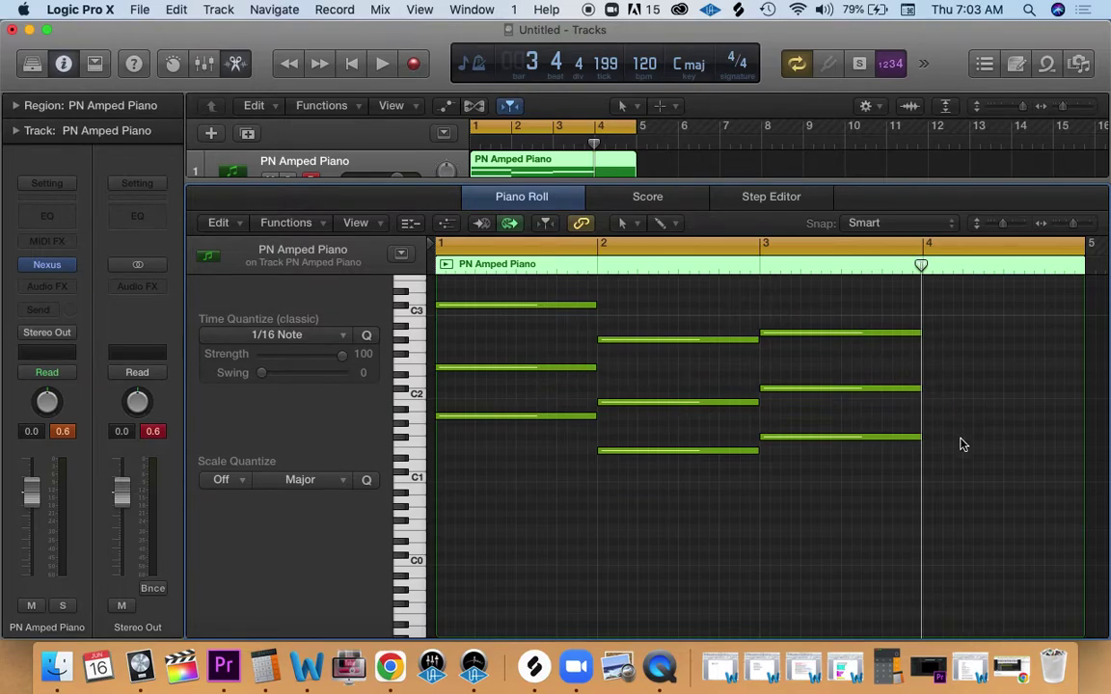
{"action": "left_click", "coordinate": [931, 461]}
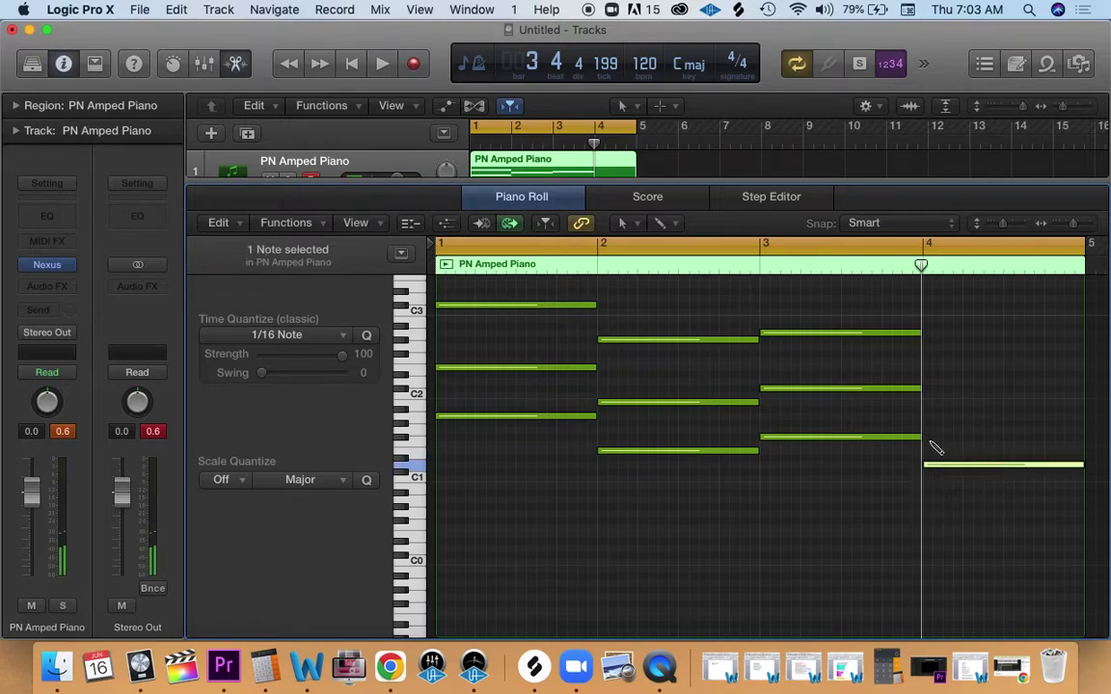
{"action": "left_click_drag", "start_coordinate": [932, 462], "coordinate": [952, 419]}
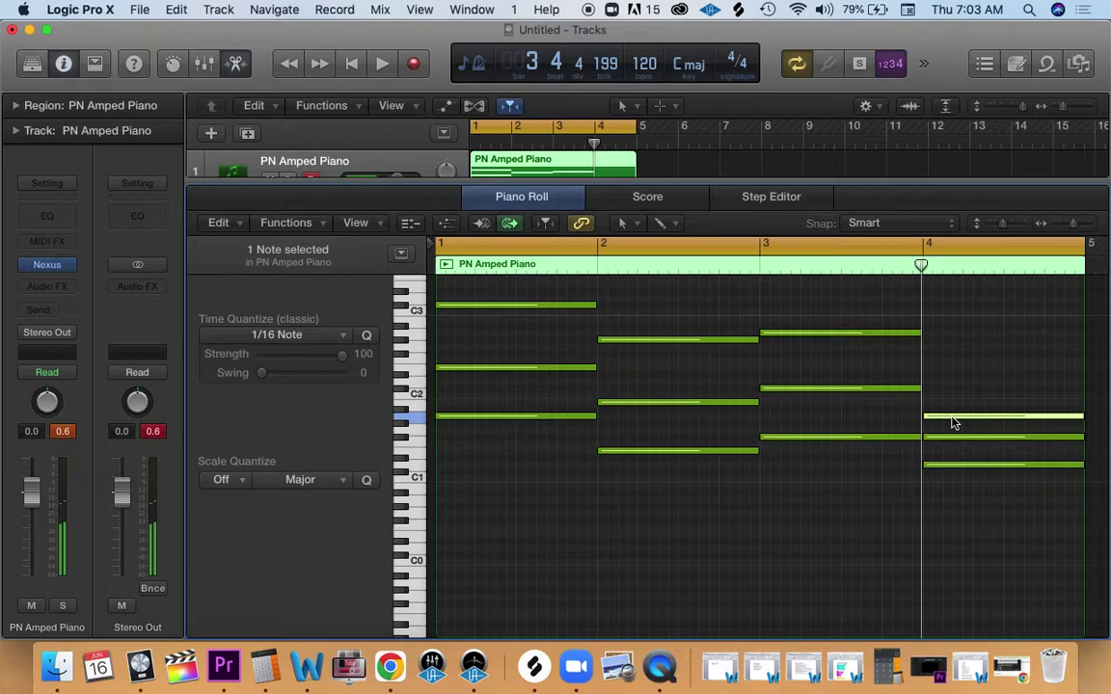
Step: Raise the bar 4 chord's middle note, F#1, by one octave and play back the four-chord progression
{"action": "left_click", "coordinate": [950, 439]}
{"action": "key", "text": "alt+shift+Up"}
{"action": "left_click", "coordinate": [975, 536]}
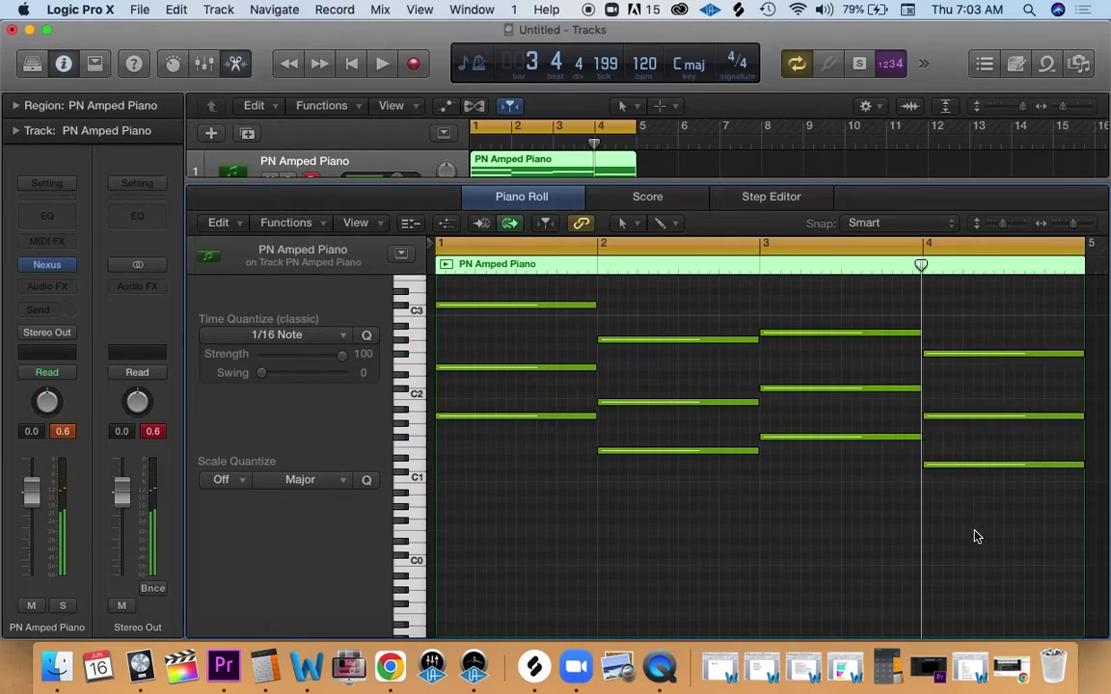
{"action": "key", "text": "space"}
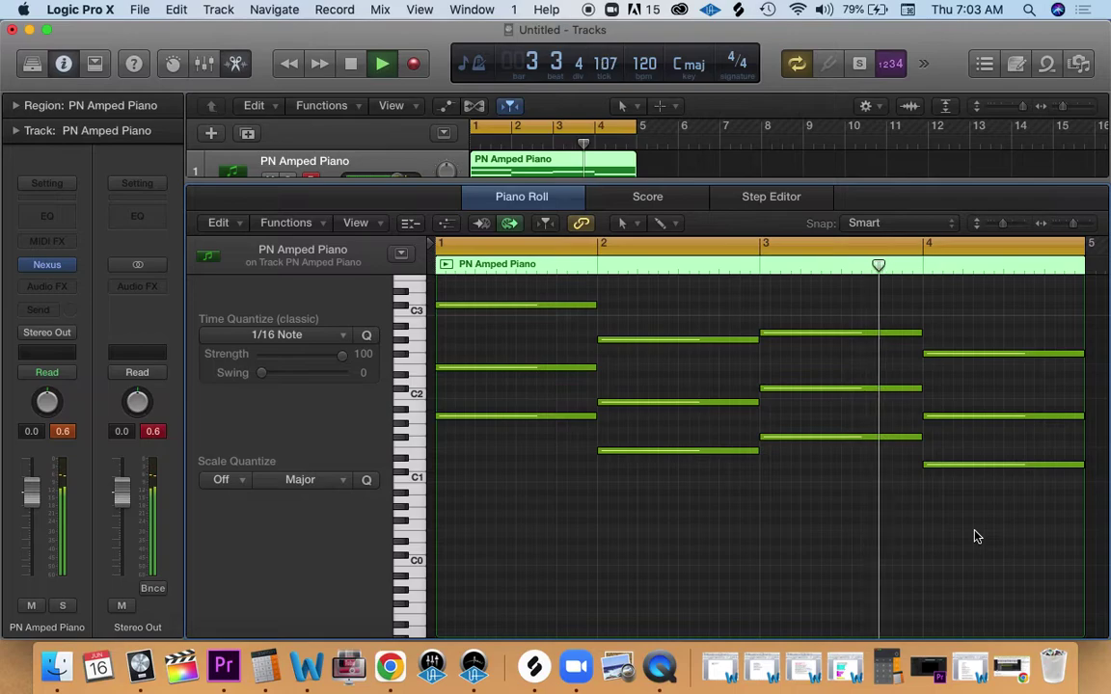
{"action": "key", "text": "space"}
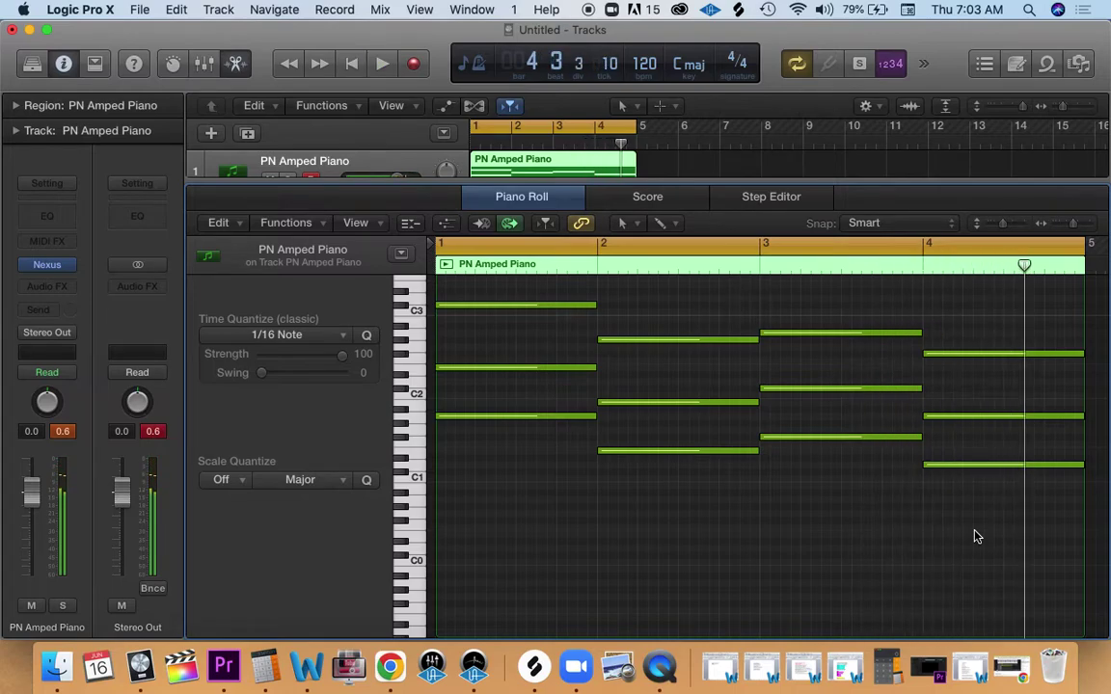
Step: Add a Note Pad line starting "D,F#,A=" with the bar 4 chord's name, and play back the progression
{"action": "left_click", "coordinate": [1018, 65]}
{"action": "left_click", "coordinate": [1037, 138]}
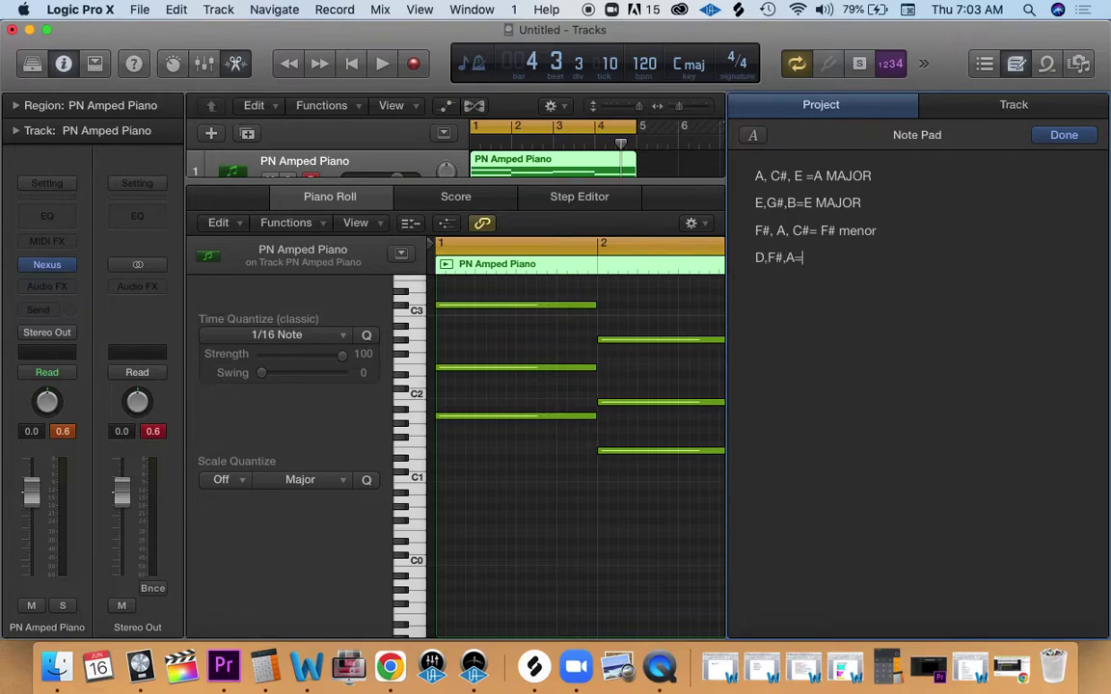
{"action": "type", "text": "OR"}
{"action": "left_click", "coordinate": [1017, 64]}
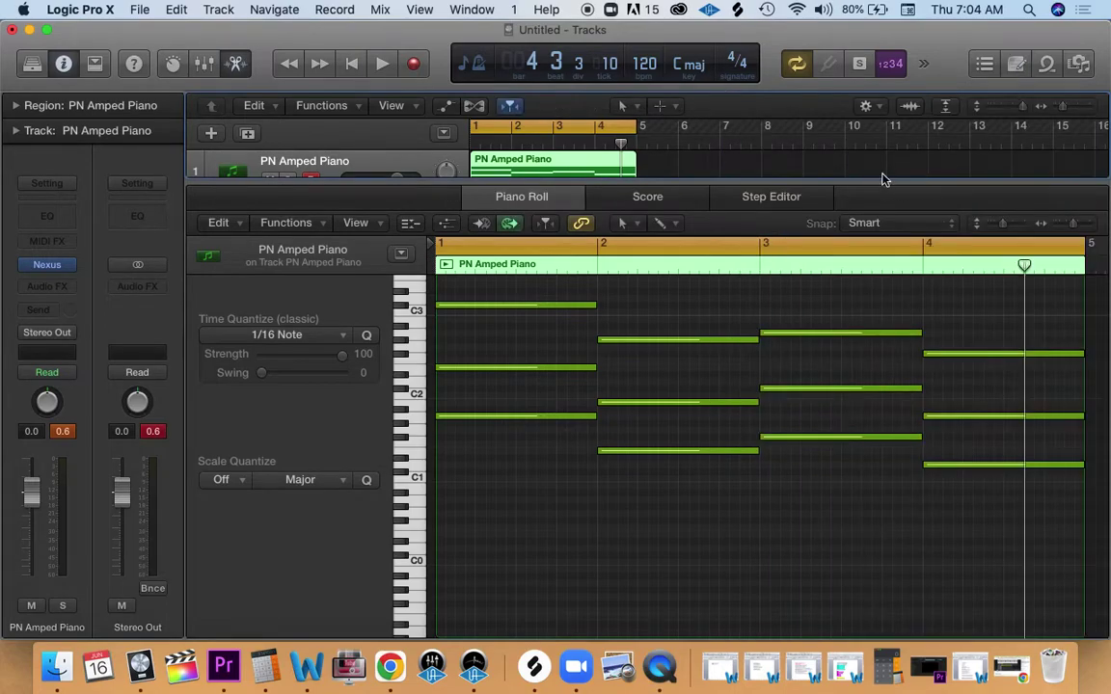
{"action": "key", "text": "space"}
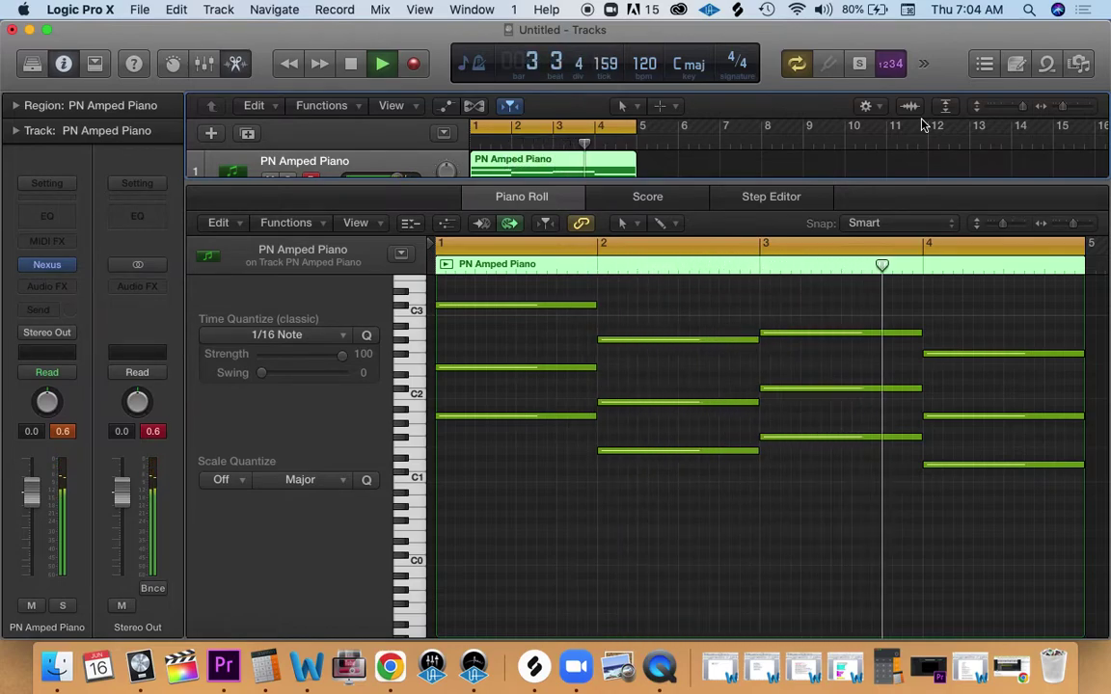
{"action": "key", "text": "space"}
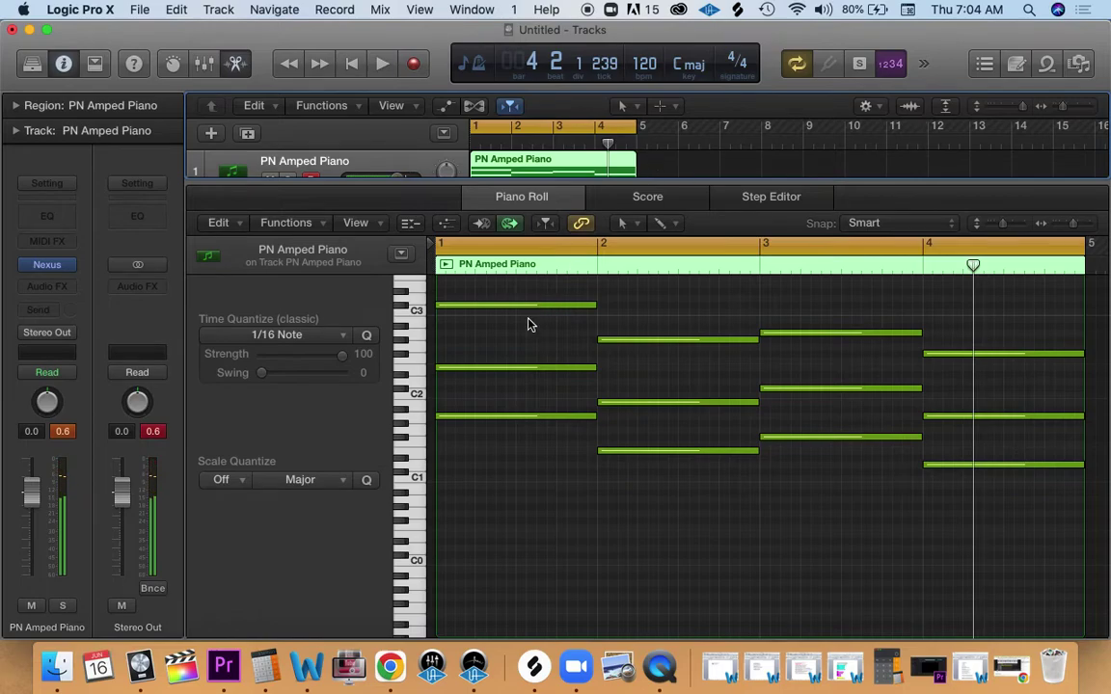
Step: Lower the top note of all four chords by one octave and play back the close-voiced progression for comparison
{"action": "left_click", "coordinate": [521, 309]}
{"action": "key", "text": "shift+alt+Down"}
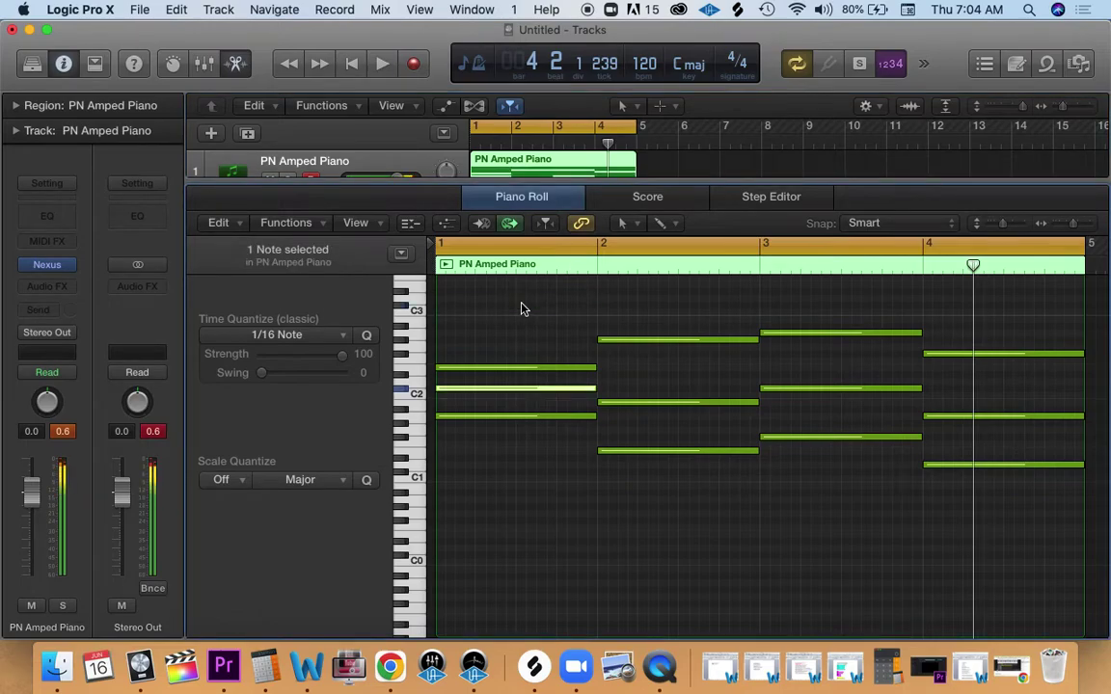
{"action": "left_click", "coordinate": [650, 339]}
{"action": "key", "text": "shift+alt+Down"}
{"action": "left_click", "coordinate": [794, 334]}
{"action": "key", "text": "shift+alt+Down"}
{"action": "left_click", "coordinate": [966, 355]}
{"action": "key", "text": "shift+alt+Down"}
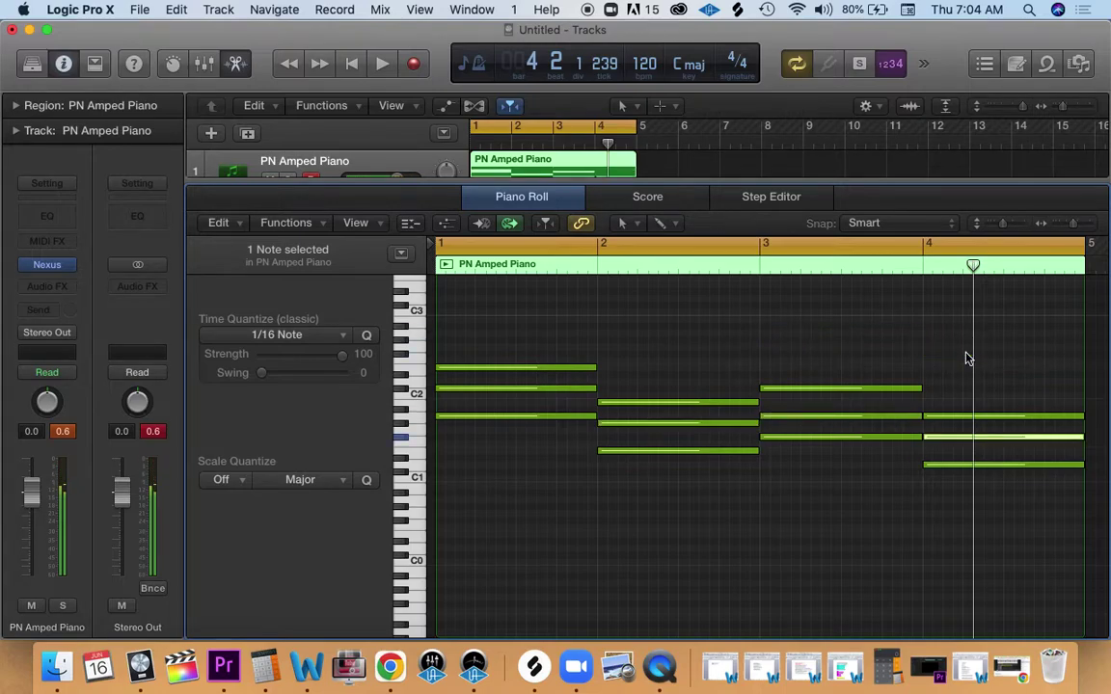
{"action": "key", "text": "space"}
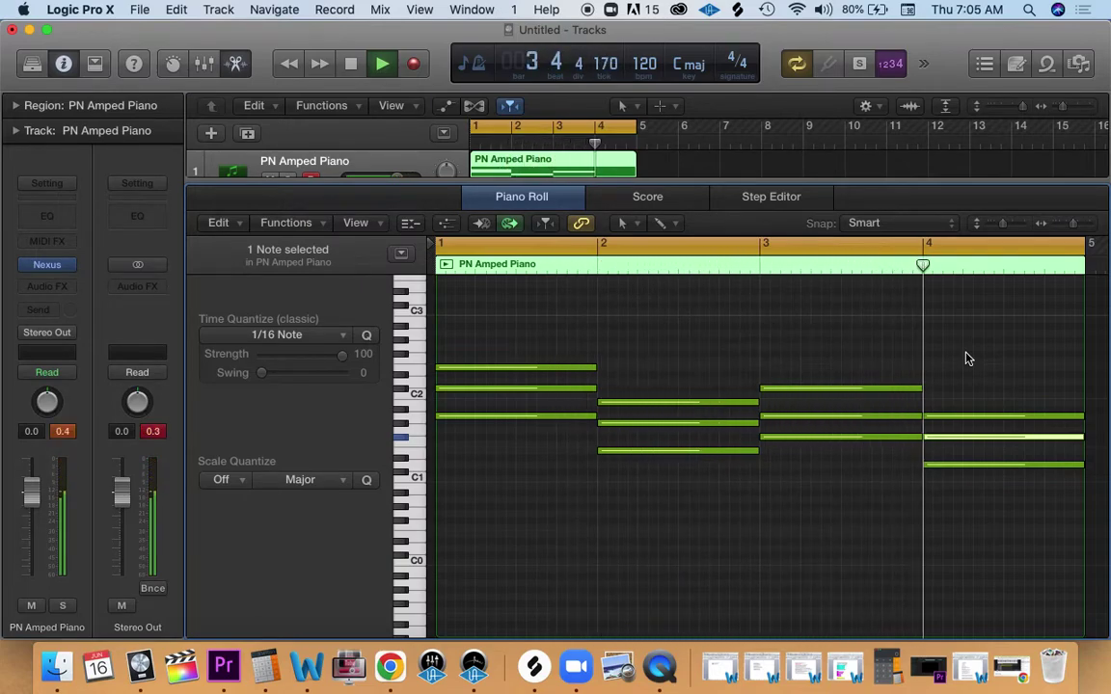
{"action": "key", "text": "space"}
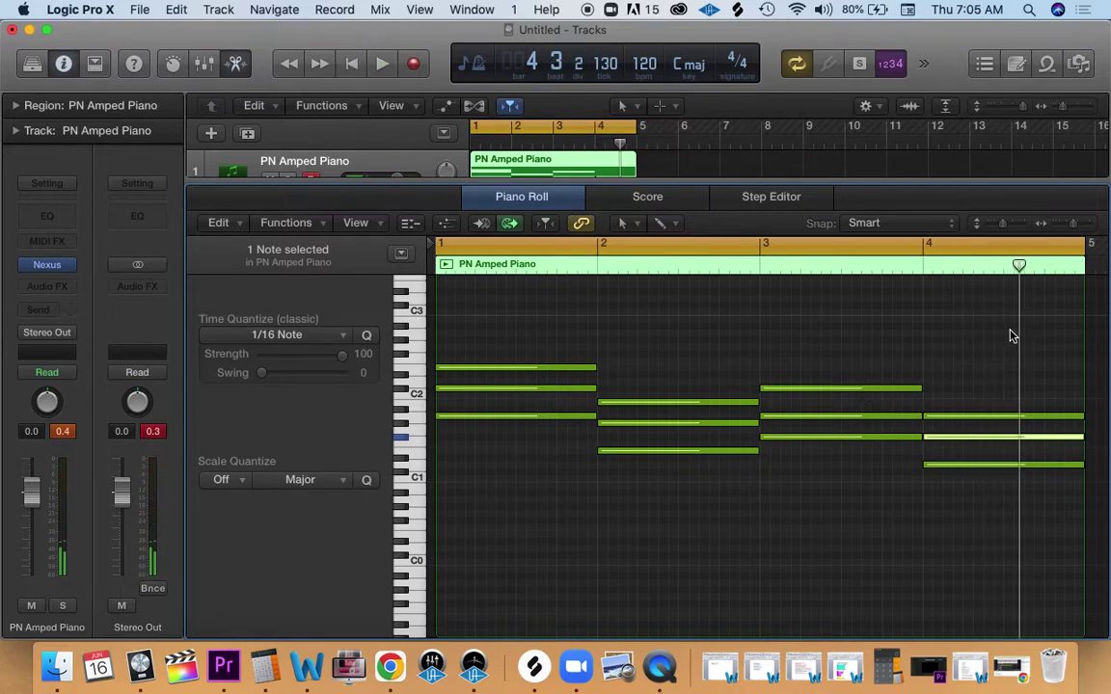
Step: Play back all twelve notes raised by one octave, and move them back down an octave
{"action": "left_click_drag", "start_coordinate": [1052, 337], "coordinate": [434, 516]}
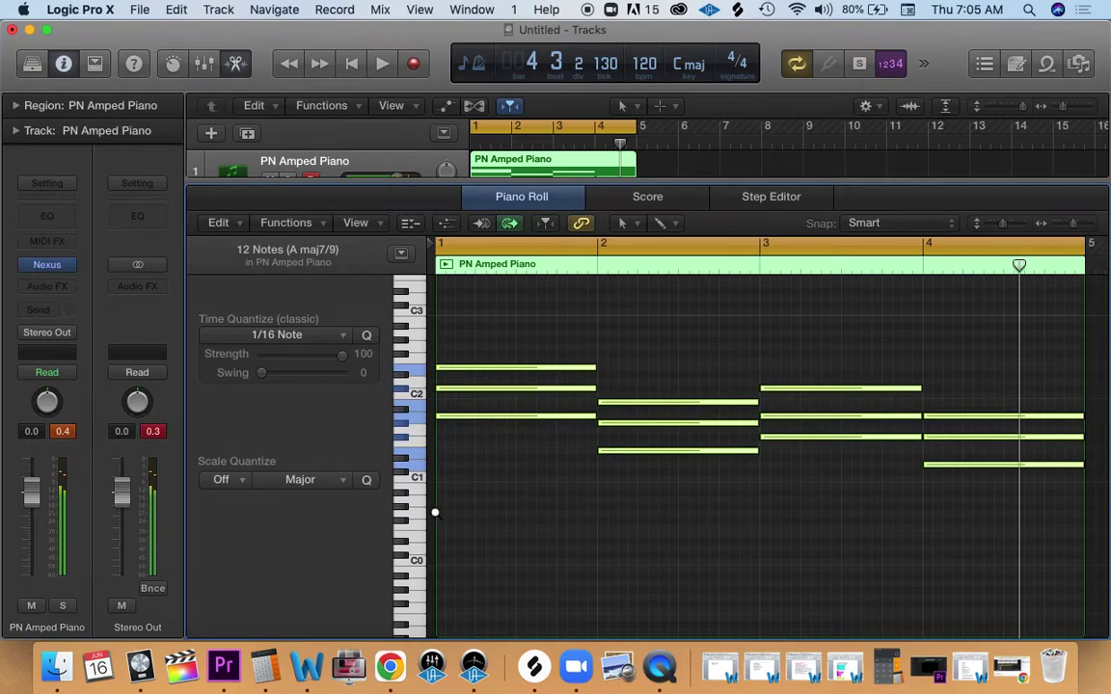
{"action": "key", "text": "alt+shift+Up"}
{"action": "key", "text": "space"}
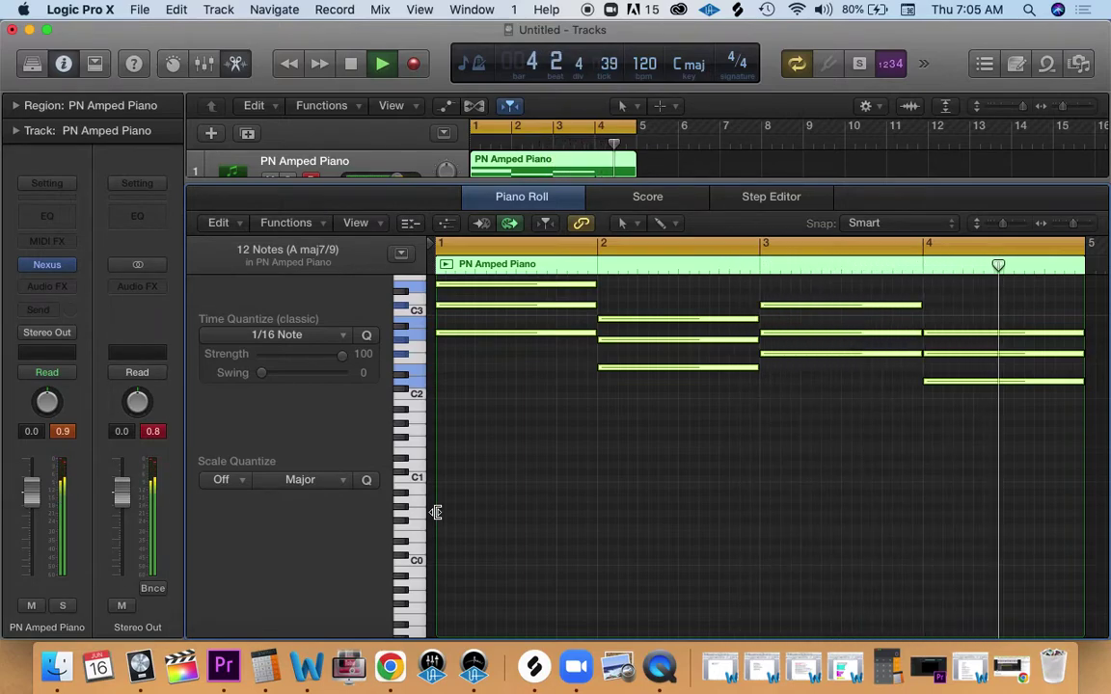
{"action": "key", "text": "space"}
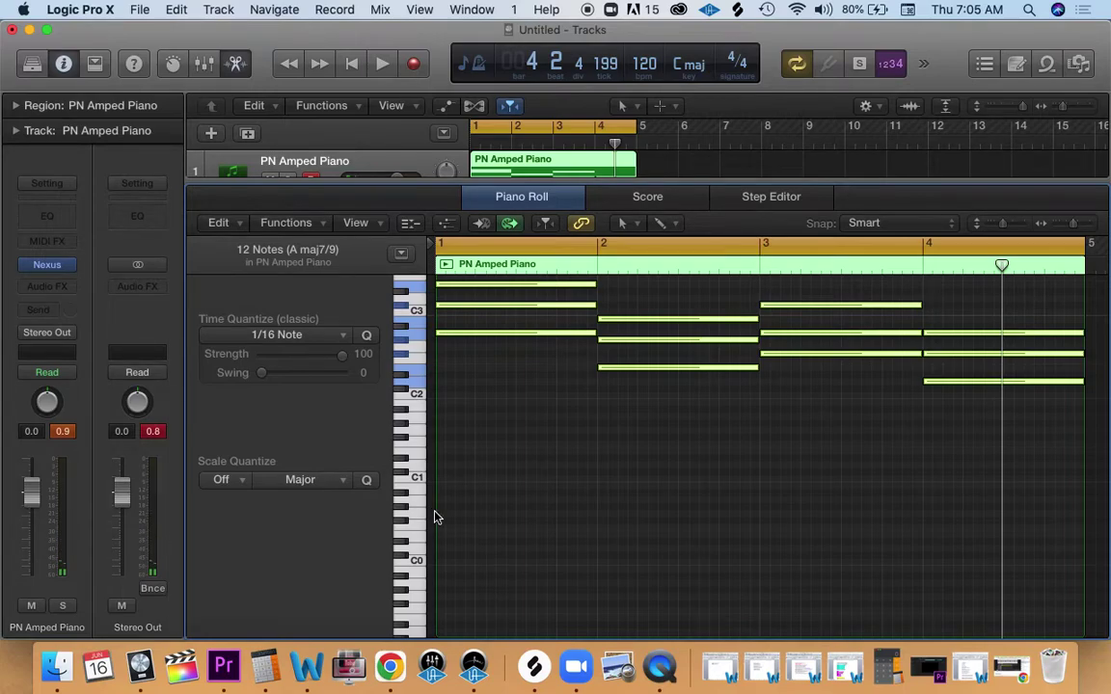
{"action": "key", "text": "alt+shift+Down"}
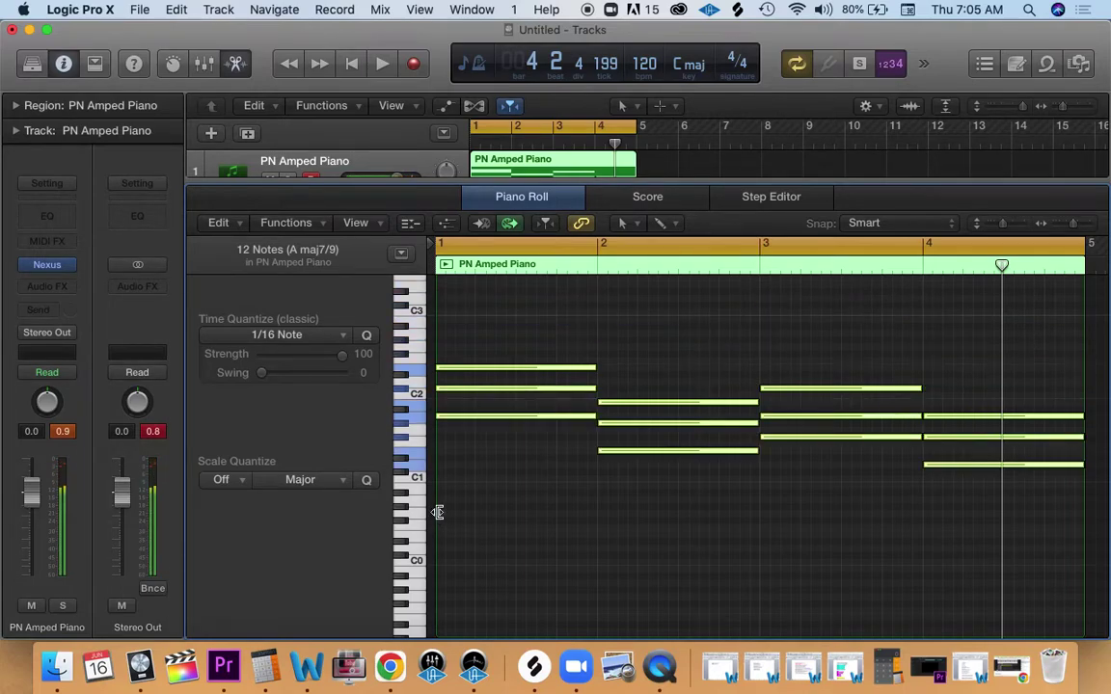
{"action": "left_click", "coordinate": [487, 438]}
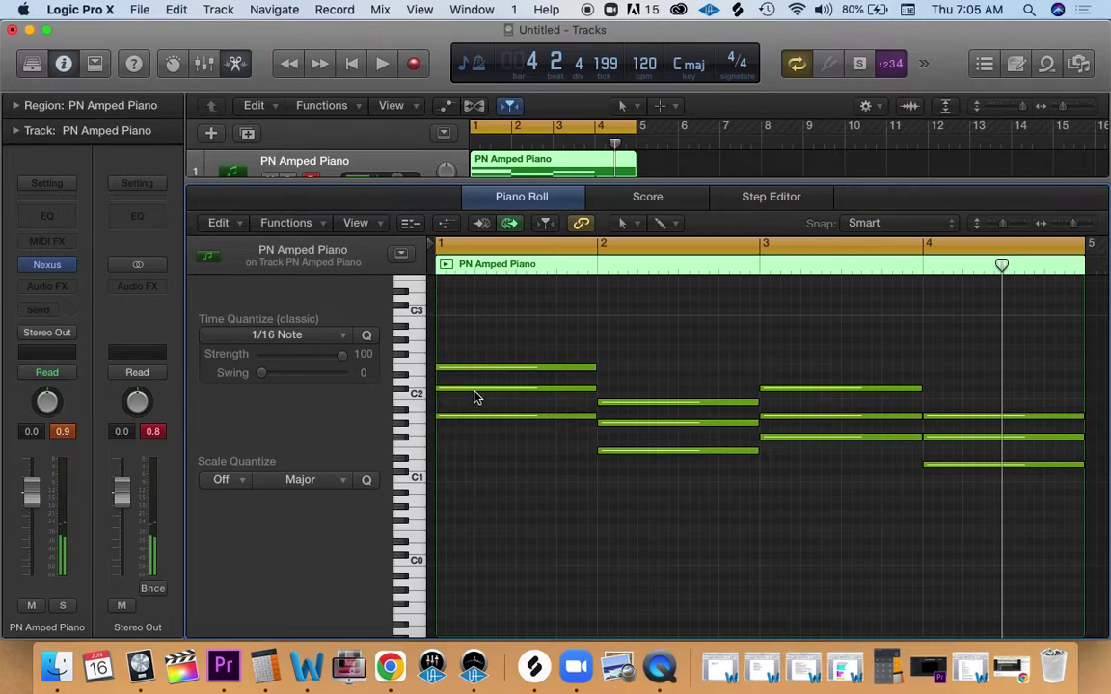
Step: Raise the middle note of each of the four chords by one octave and play back the open-voiced progression
{"action": "left_click", "coordinate": [467, 389]}
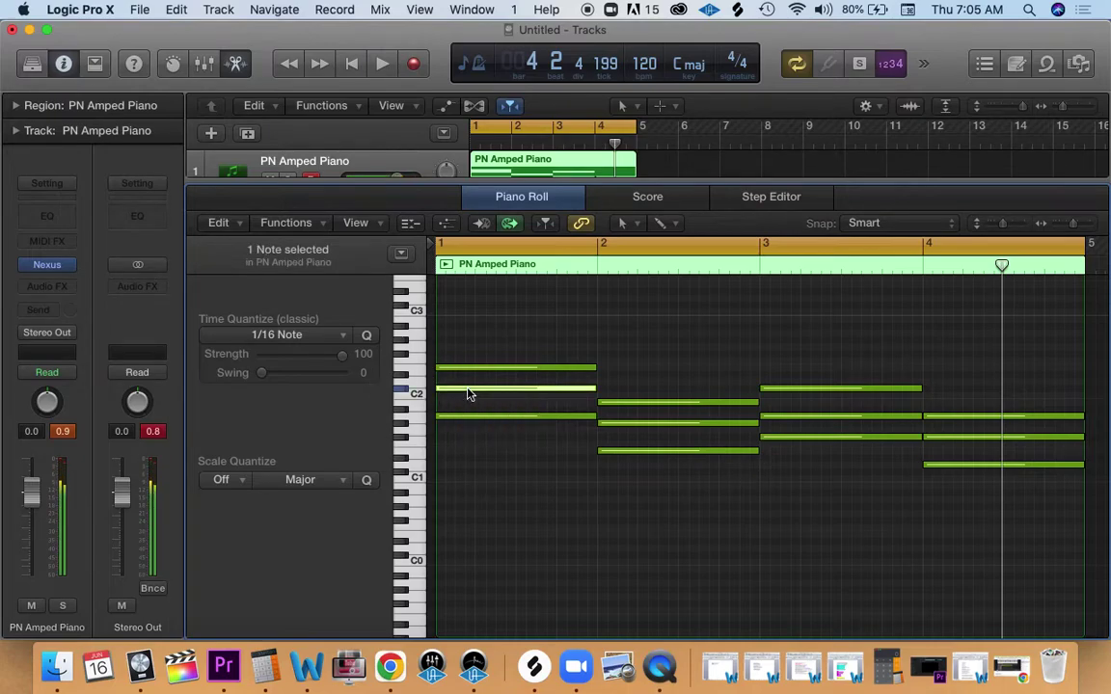
{"action": "key", "text": "alt+shift+Up"}
{"action": "left_click", "coordinate": [633, 424]}
{"action": "key", "text": "alt+shift+Up"}
{"action": "left_click", "coordinate": [795, 418]}
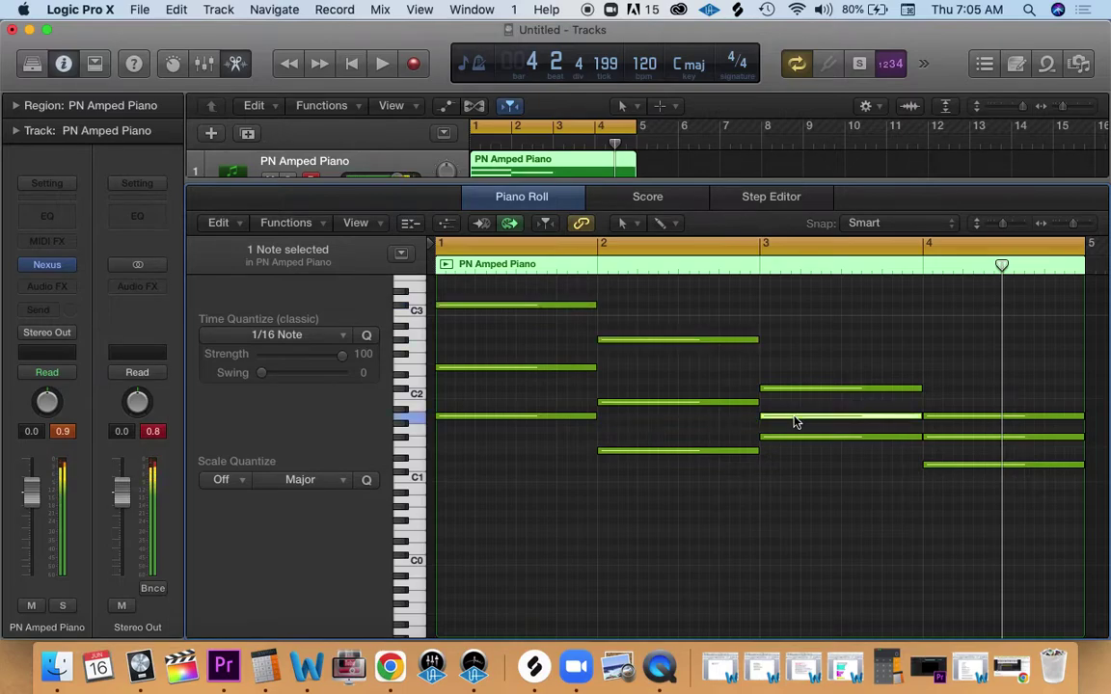
{"action": "key", "text": "alt+shift+Up"}
{"action": "left_click", "coordinate": [968, 442]}
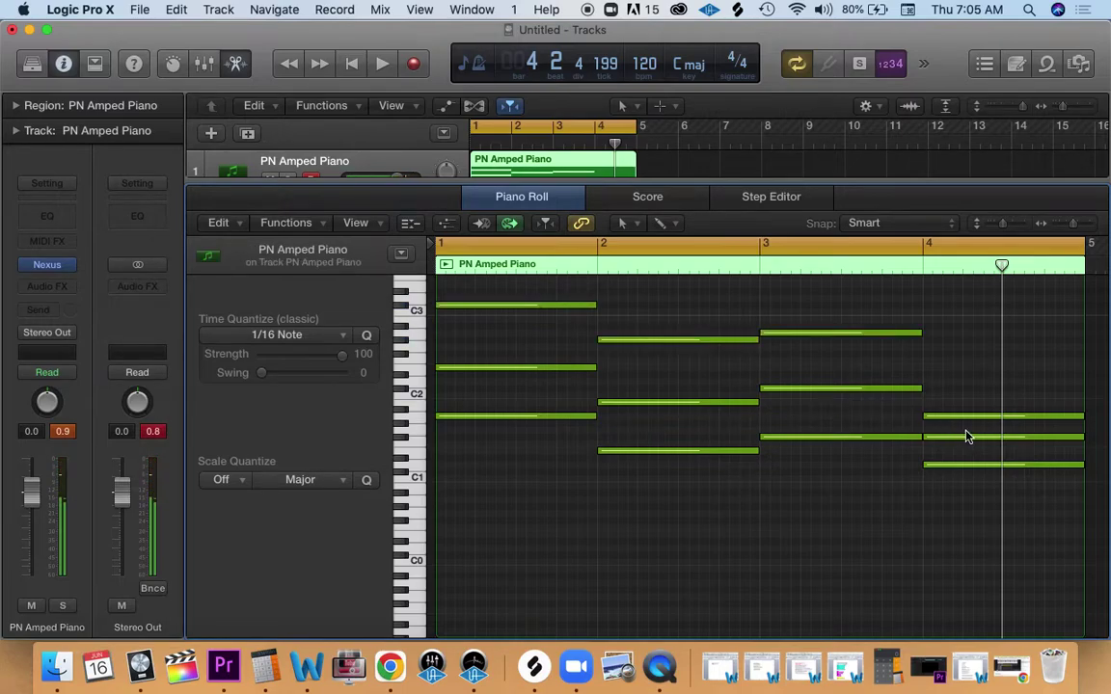
{"action": "left_click", "coordinate": [970, 439]}
{"action": "key", "text": "alt+shift+Up"}
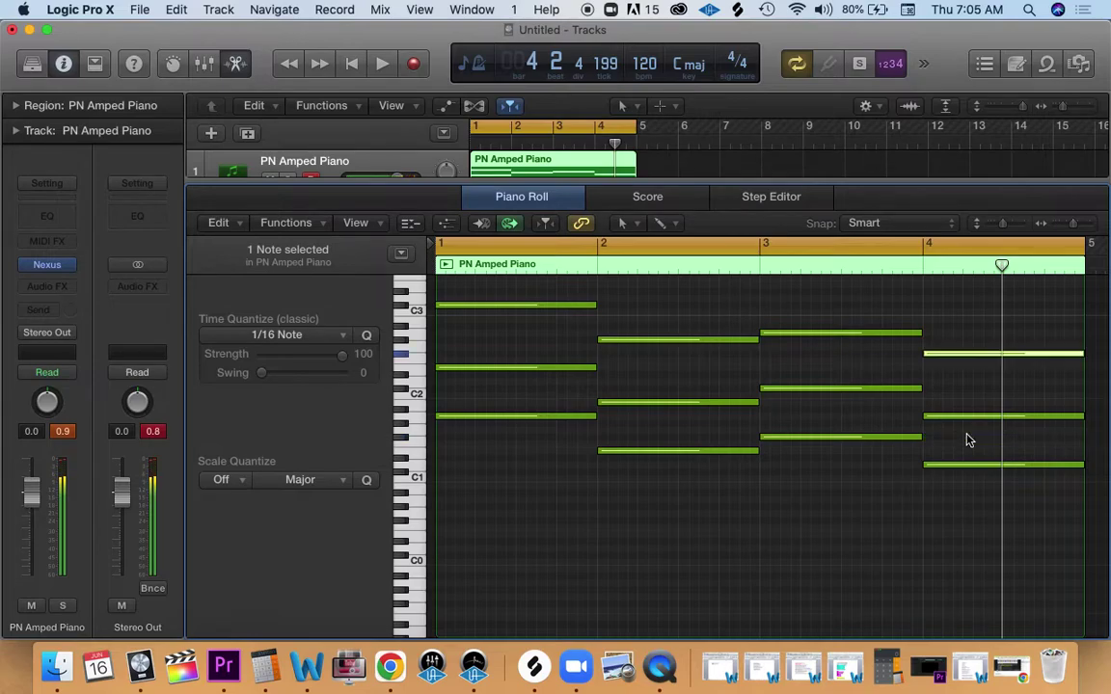
{"action": "key", "text": "space"}
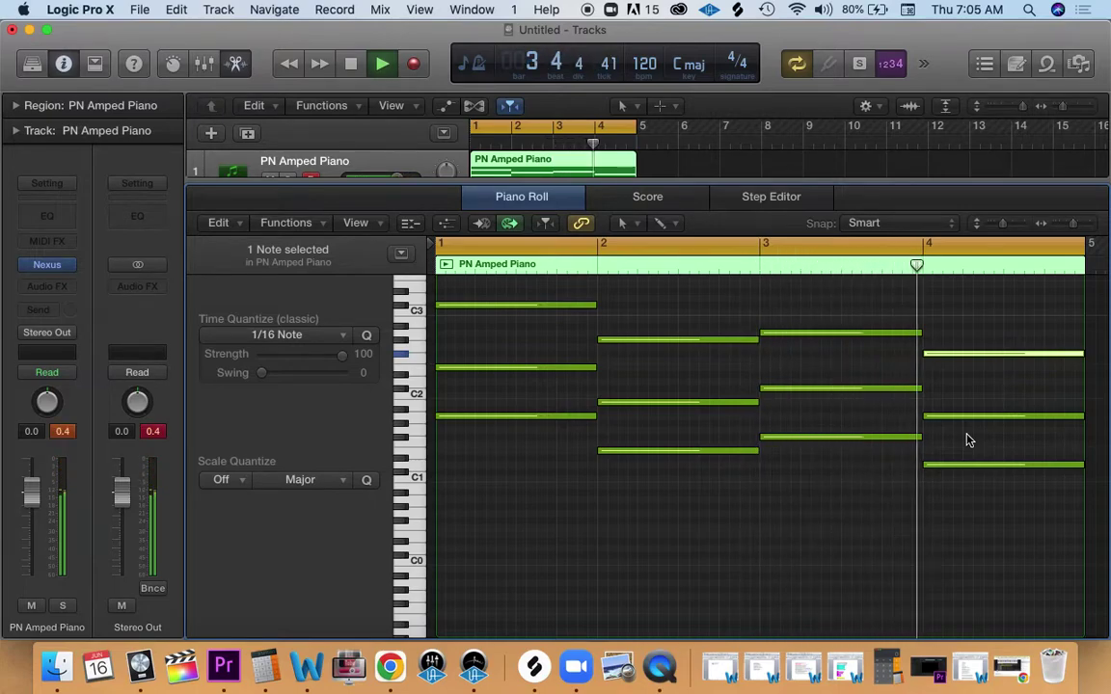
{"action": "key", "text": "space"}
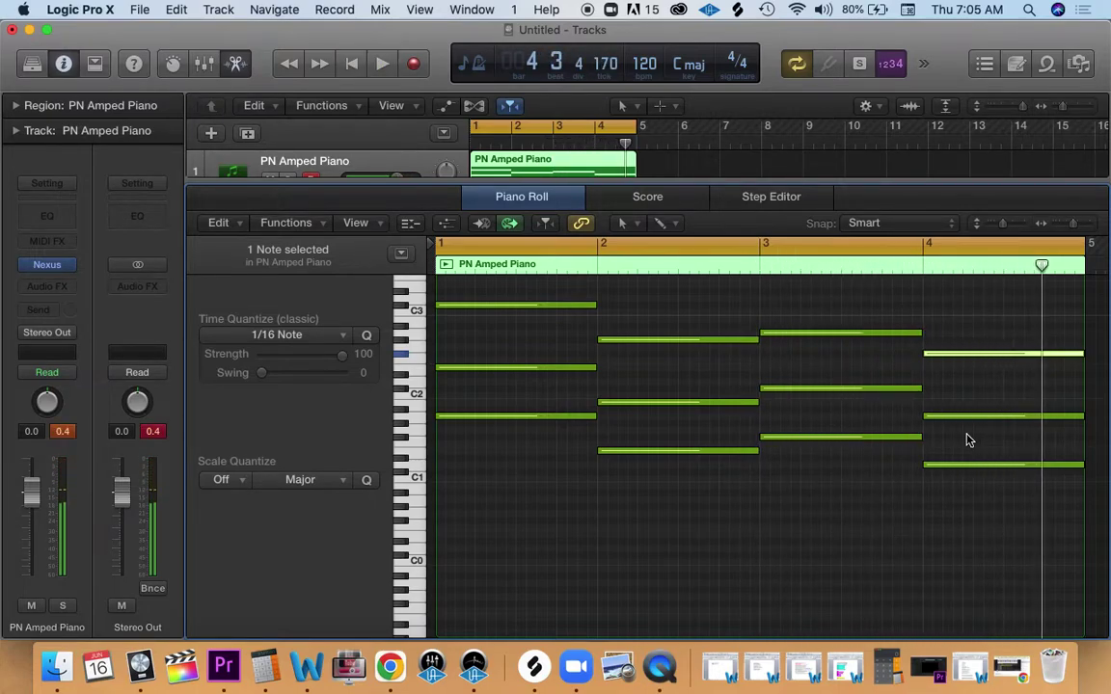